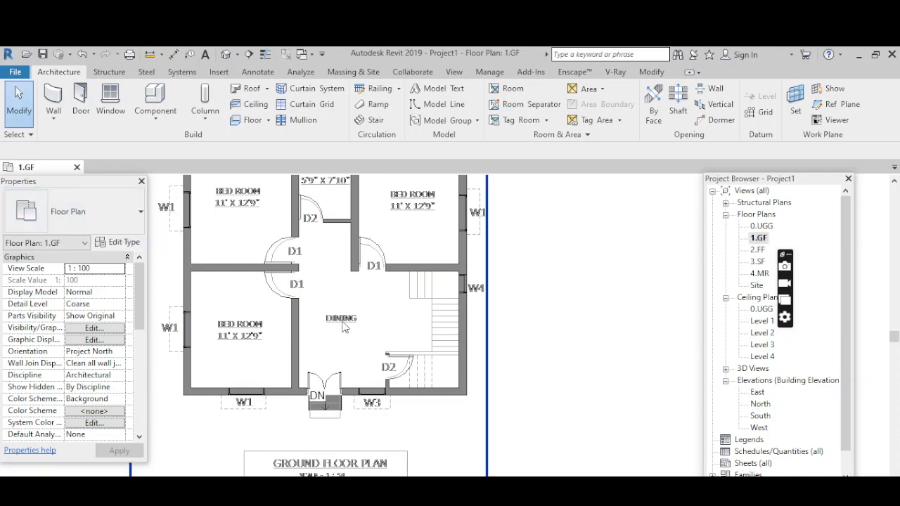
Start a Cast-In-Place Monolithic Stair on the 1.GF plan and begin sketching its run.
left_click(375, 122)
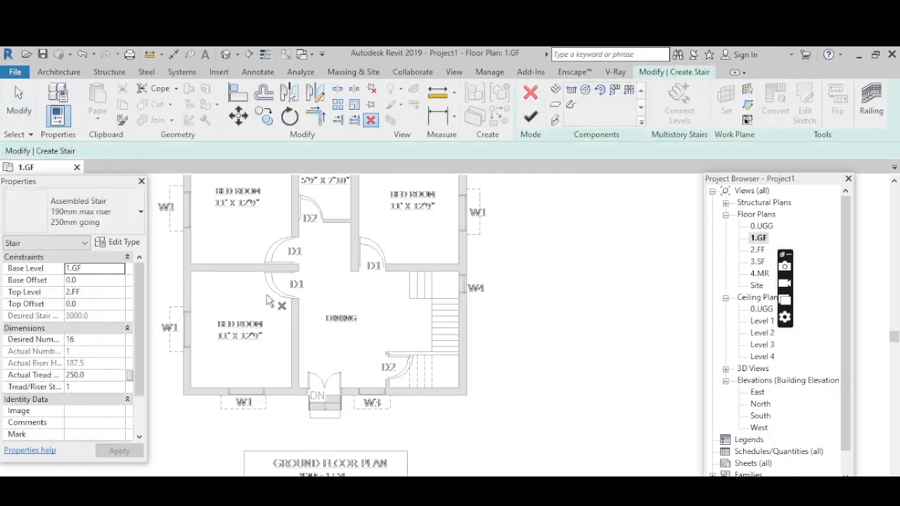
left_click(127, 223)
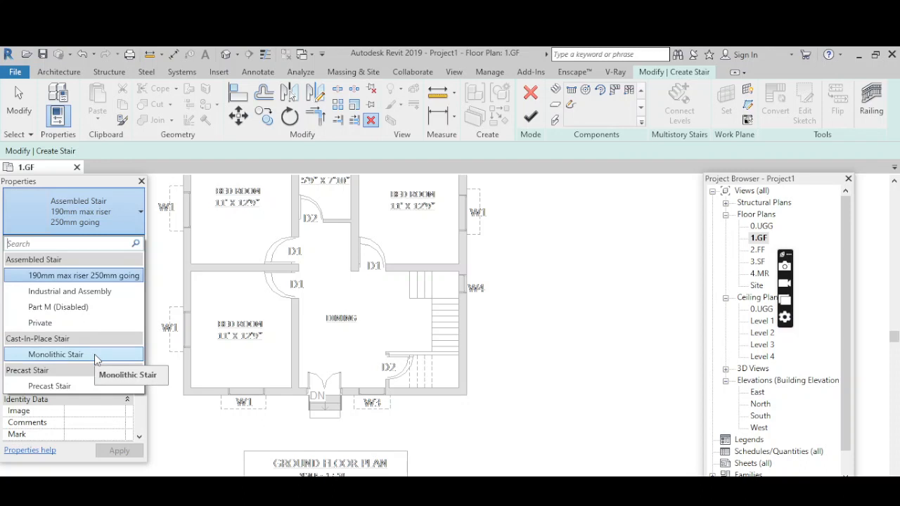
left_click(97, 355)
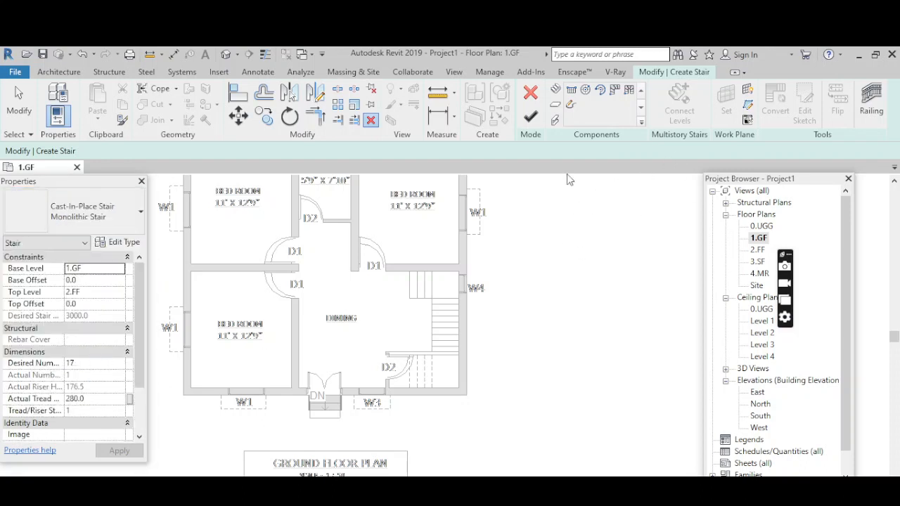
left_click(573, 106)
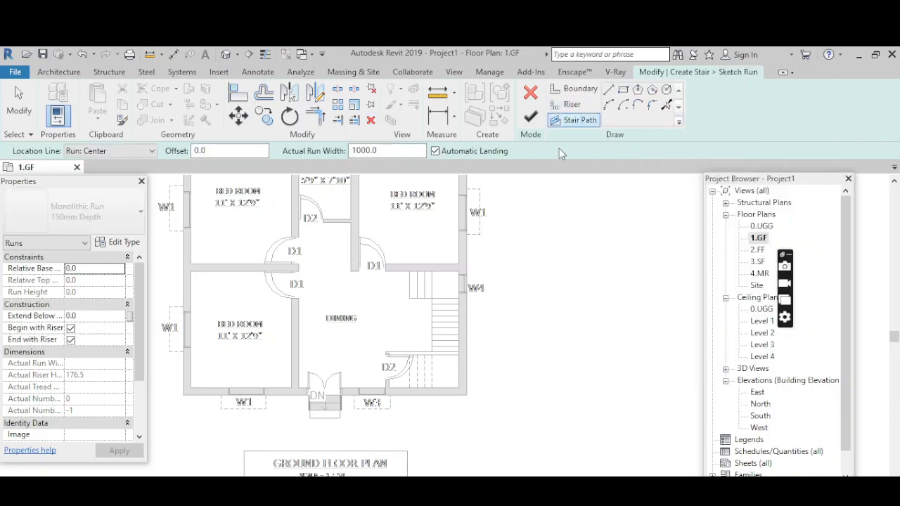
Draw the outer stair boundary from the D2 door jamb along the bottom and right walls, ending about 1650 mm along the top wall.
left_click(572, 95)
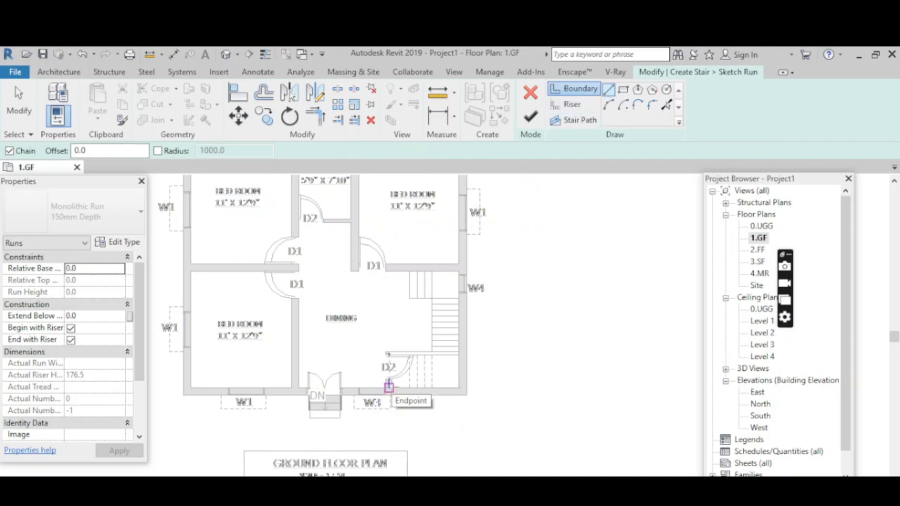
left_click(389, 386)
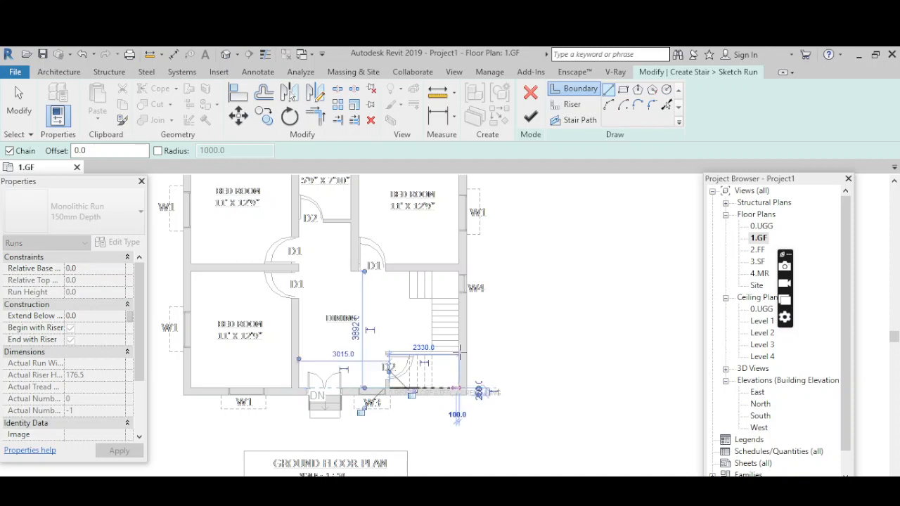
left_click(458, 387)
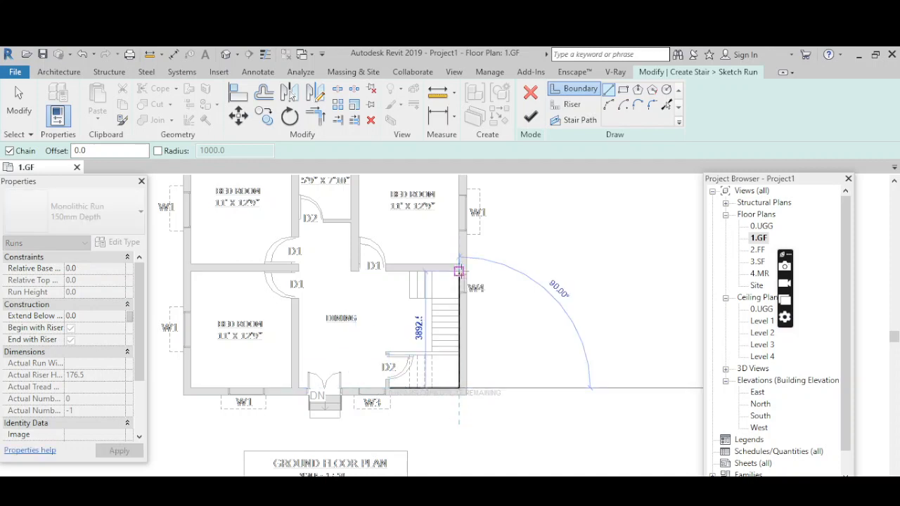
left_click(458, 270)
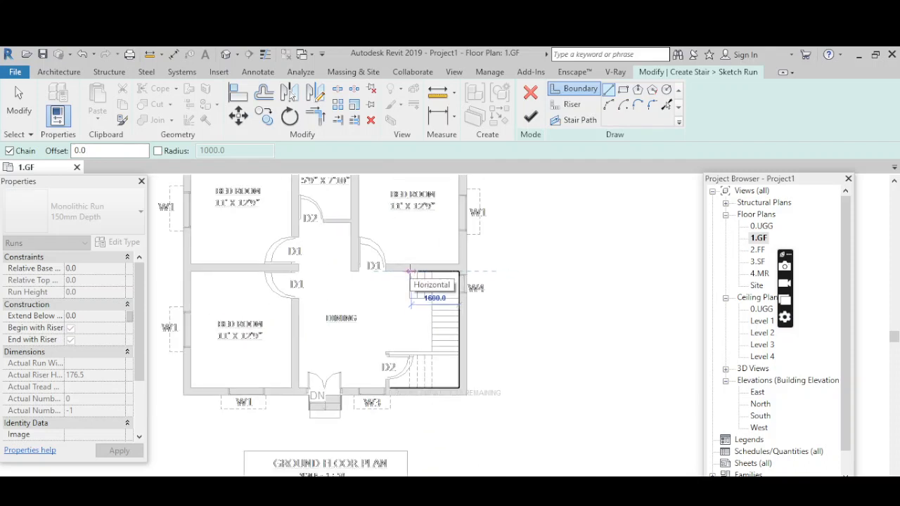
scroll(410, 270, "up", 5)
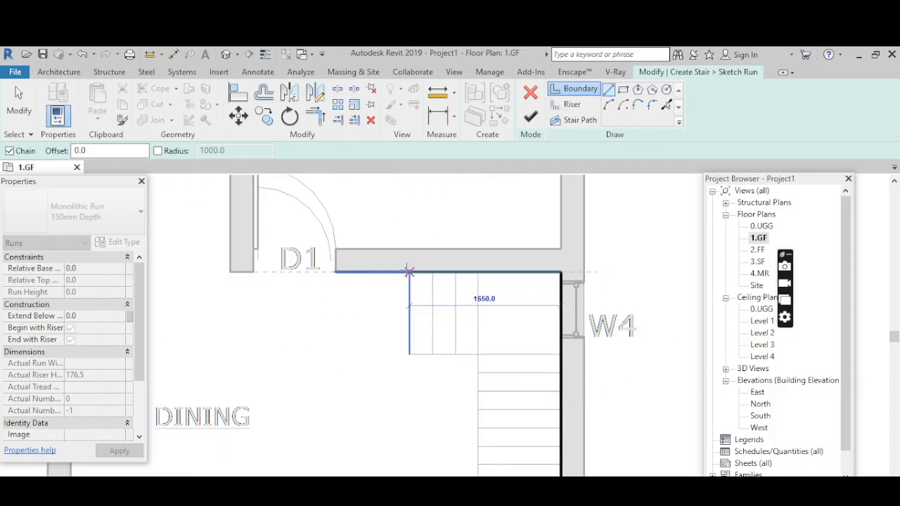
left_click(409, 271)
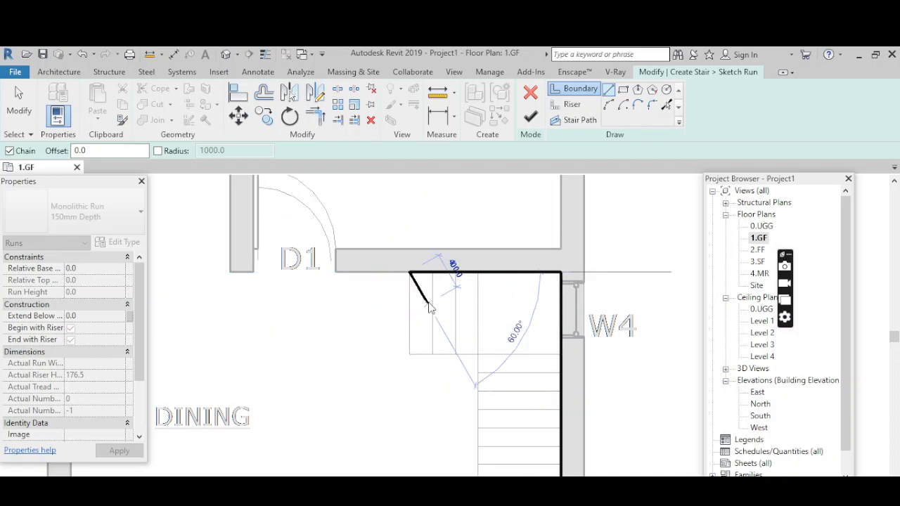
key("Escape")
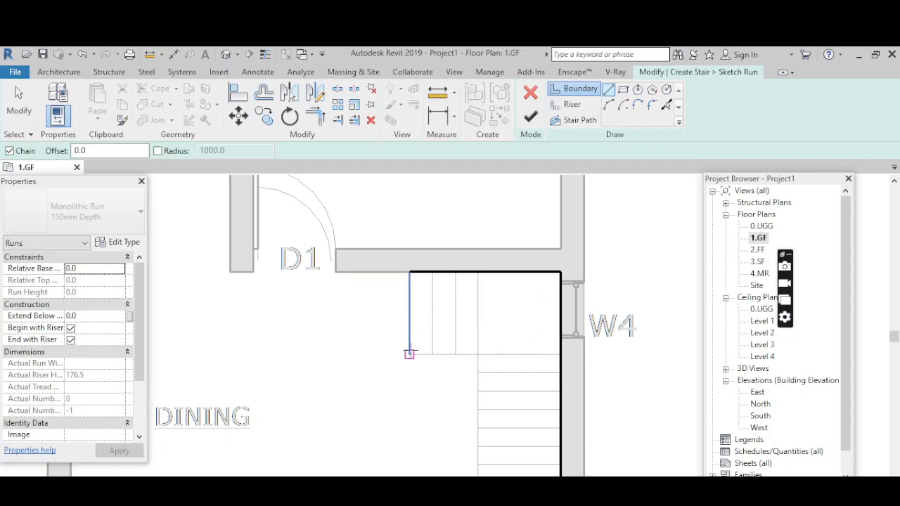
Draw the inner stair boundary as a C-shape: 750 mm across the upper flight, 1897.5 mm down, and back across the lower flight.
left_click(409, 353)
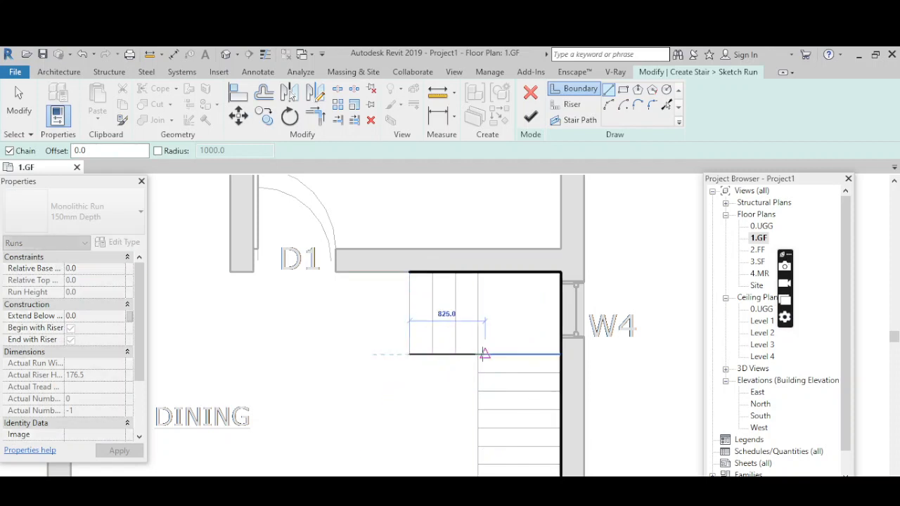
left_click(478, 353)
scroll(478, 355, "down", 2)
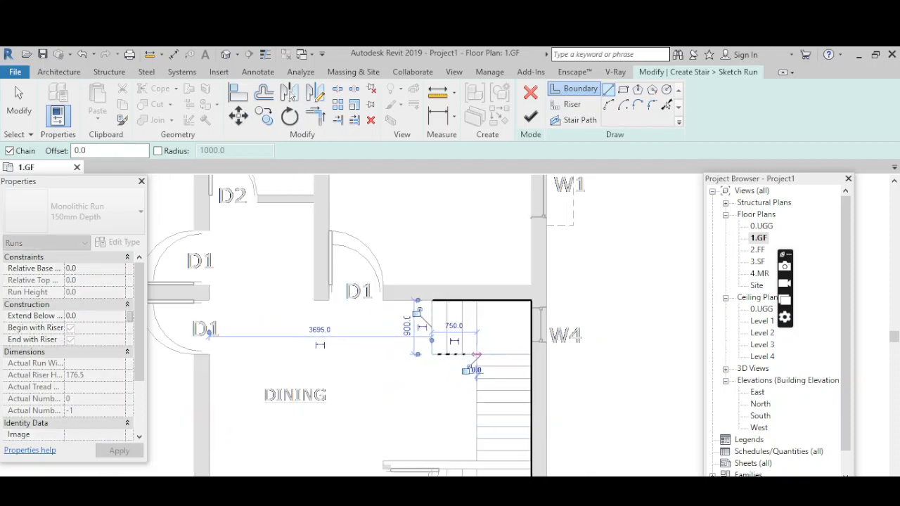
scroll(476, 445, "up", 1)
scroll(477, 464, "up", 4)
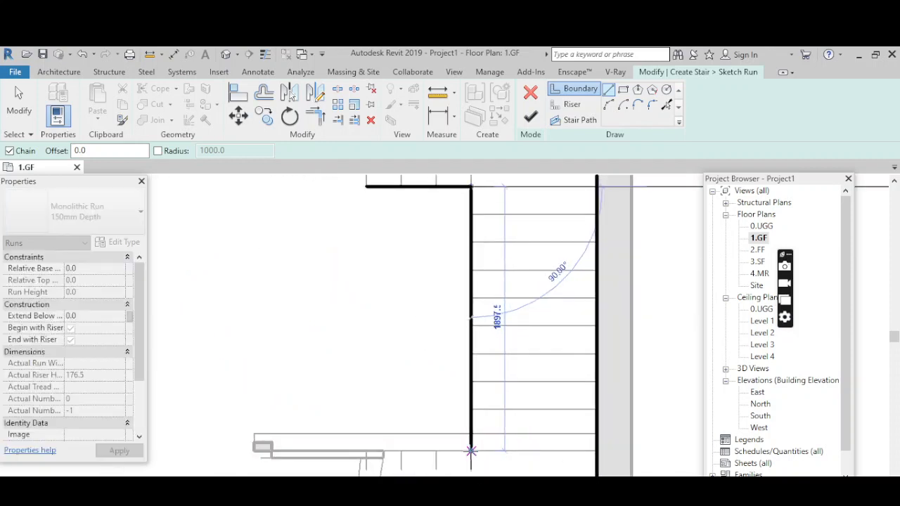
left_click(471, 451)
left_click(366, 451)
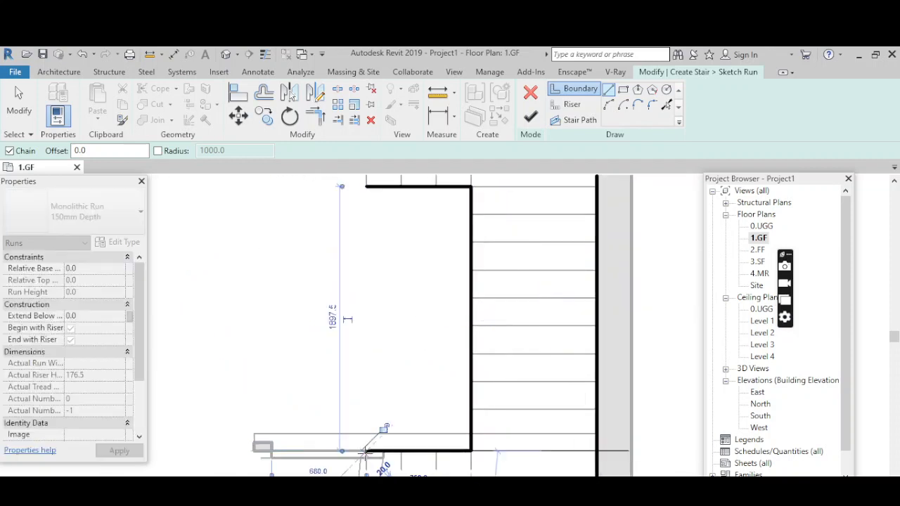
key("Escape")
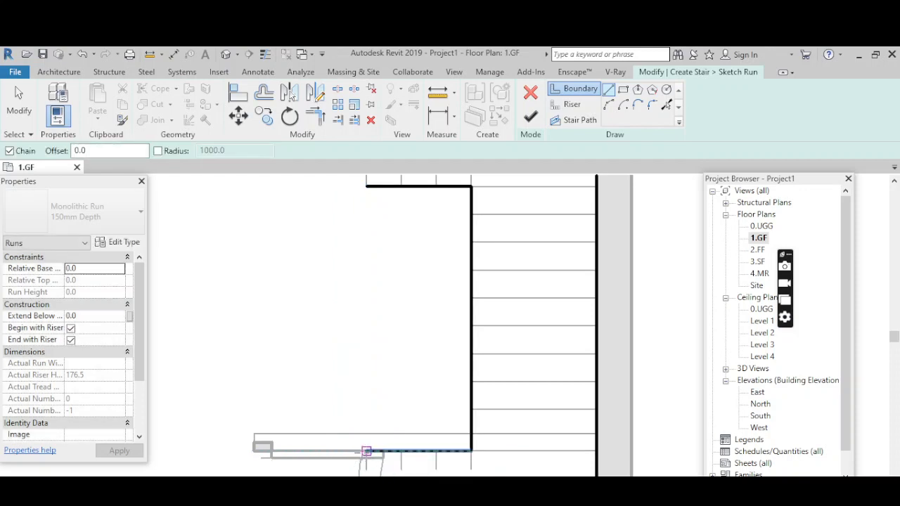
scroll(423, 255, "down", 1)
scroll(397, 281, "down", 1)
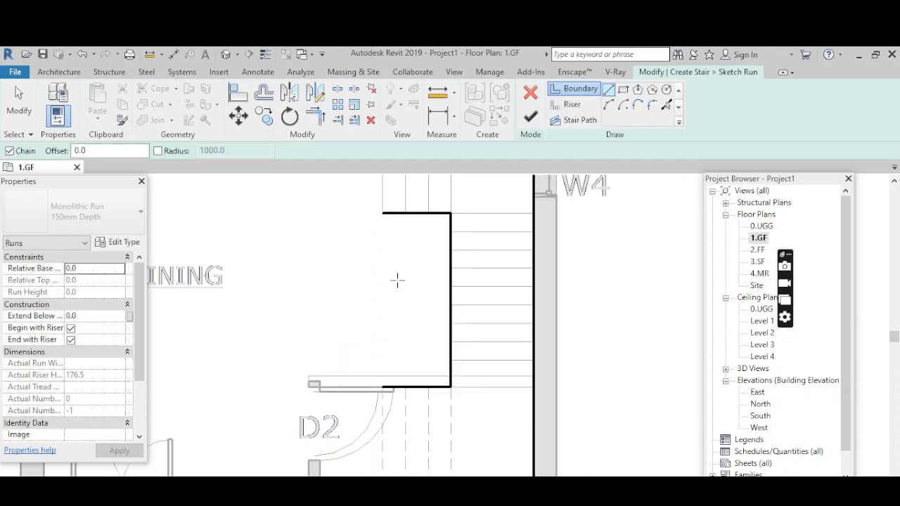
Create four risers in the lower flight beside door D2 by picking the imported drawing's vertical step lines.
left_click(567, 109)
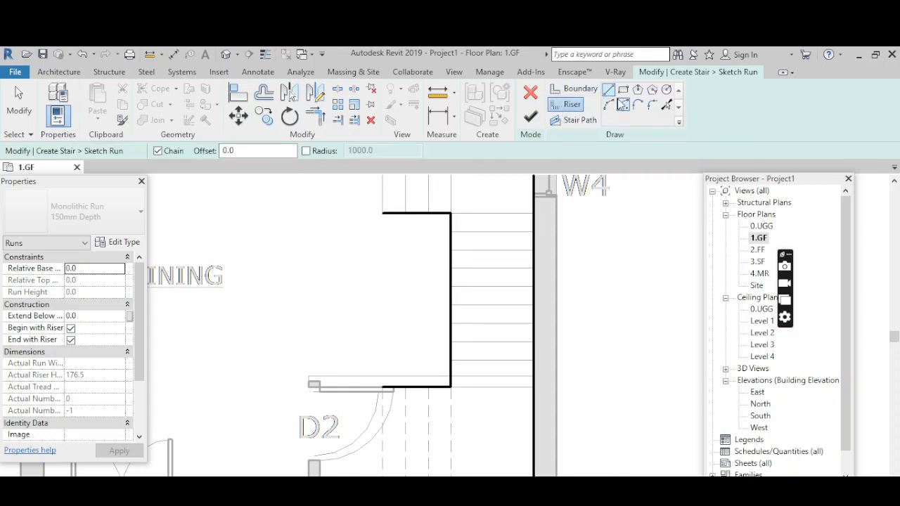
left_click(667, 106)
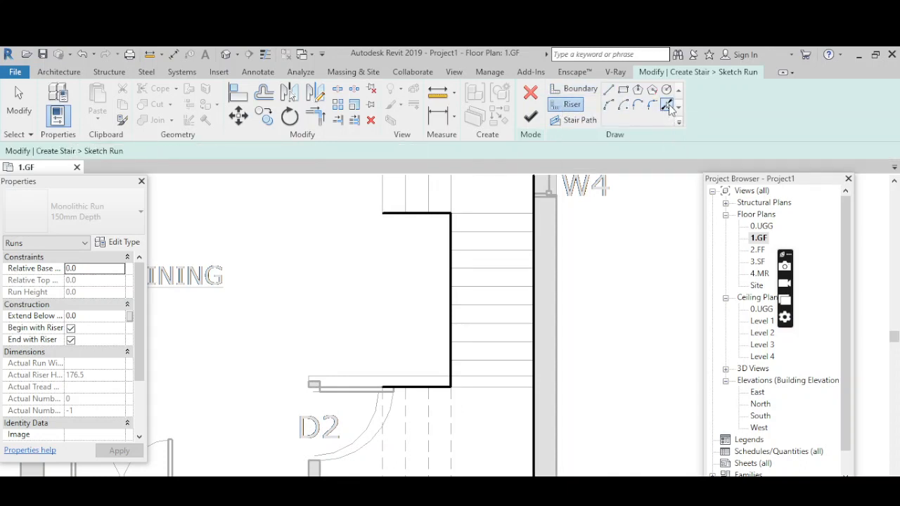
left_click(381, 450)
left_click(405, 449)
left_click(428, 442)
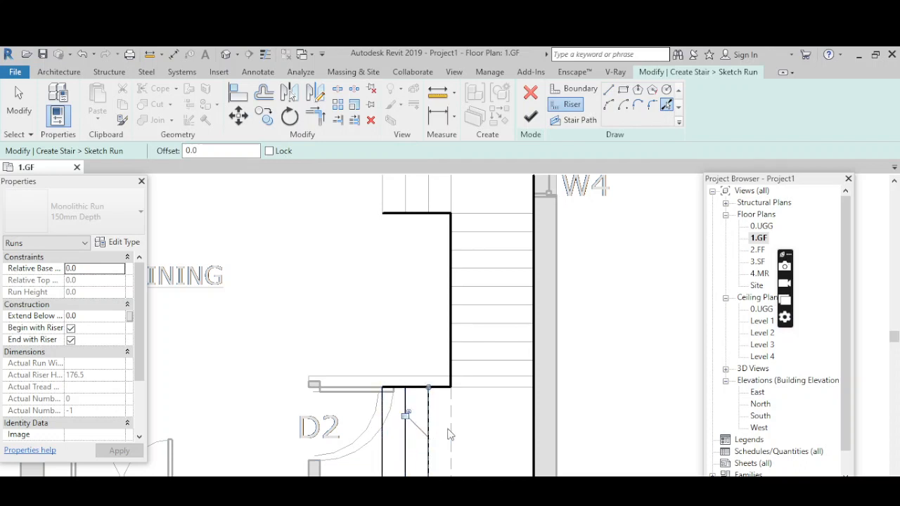
left_click(449, 428)
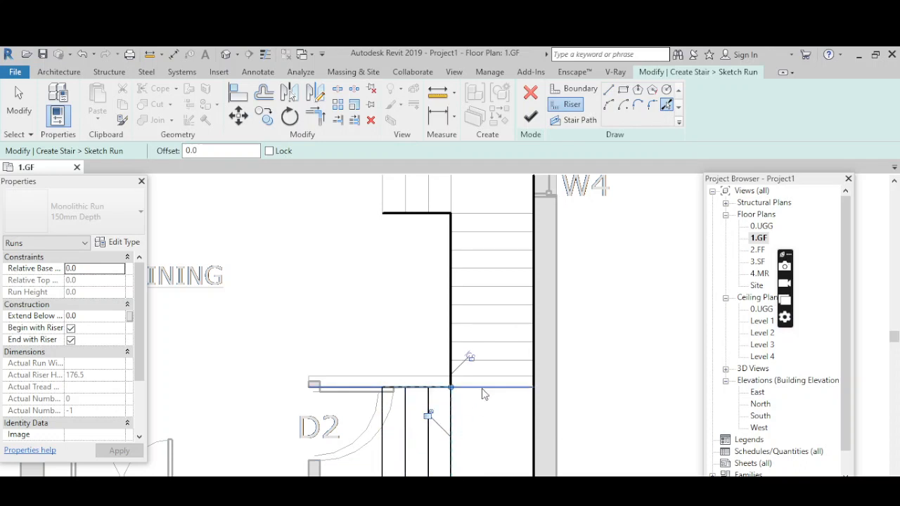
Create eight risers in the middle flight along the right wall by picking the imported drawing's horizontal step lines.
left_click(481, 395)
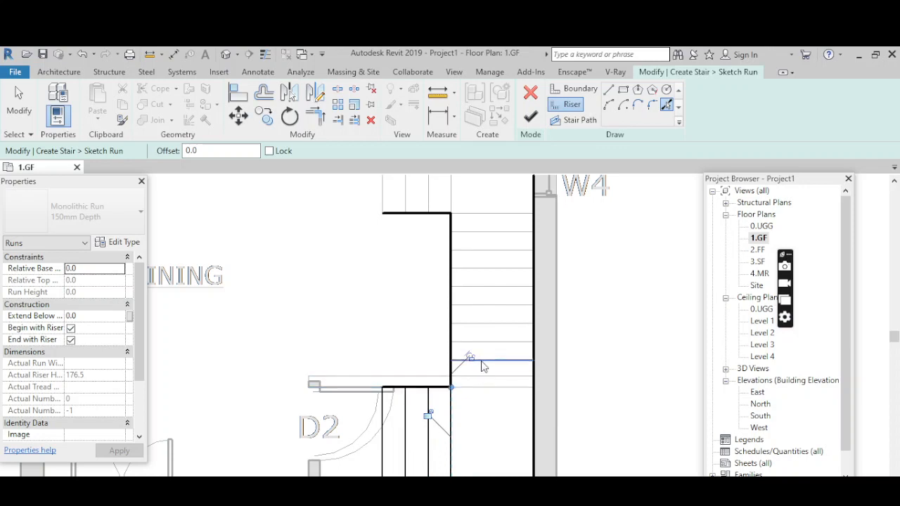
left_click(487, 351)
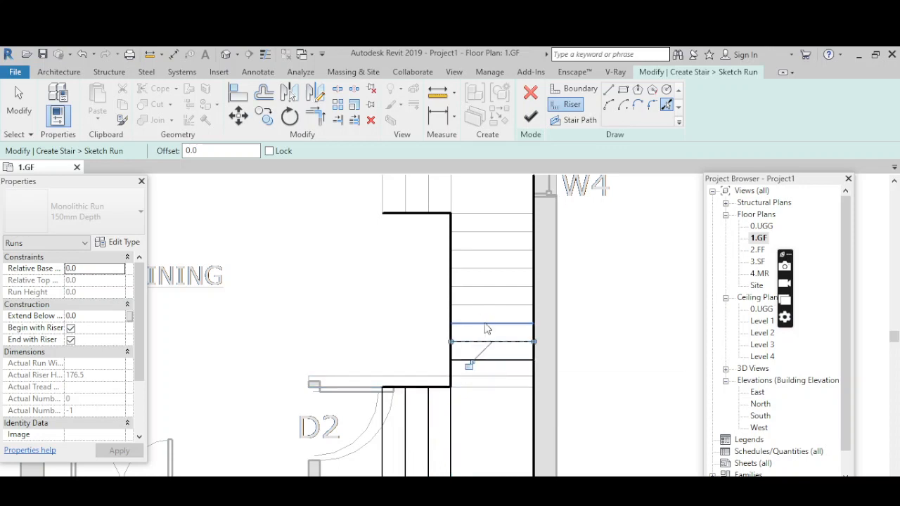
left_click(487, 328)
left_click(484, 306)
left_click(483, 288)
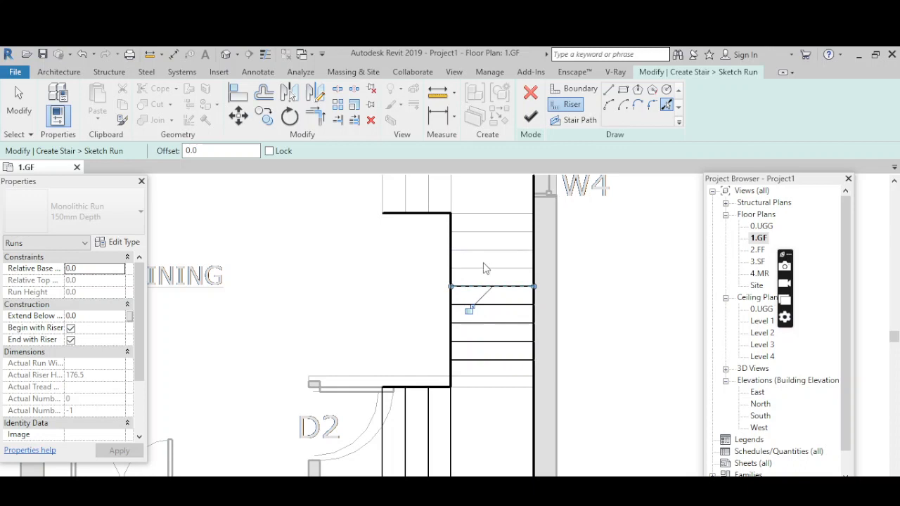
left_click(482, 269)
left_click(483, 251)
left_click(483, 235)
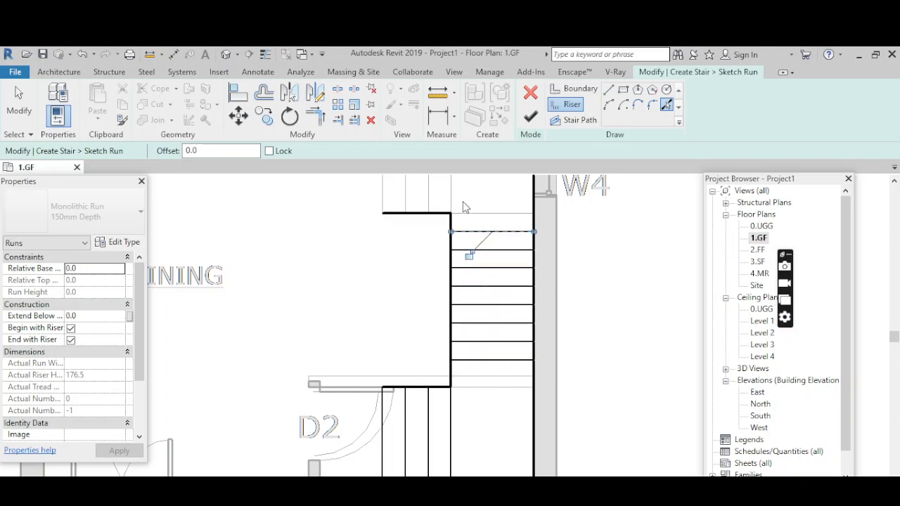
Create three risers in the upper flight by picking the imported drawing's vertical step lines.
left_click(430, 203)
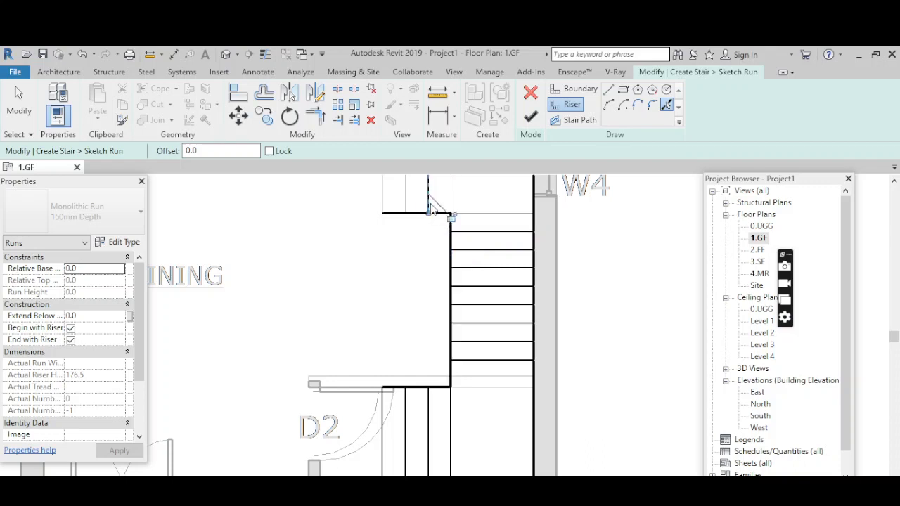
left_click(407, 202)
left_click(384, 205)
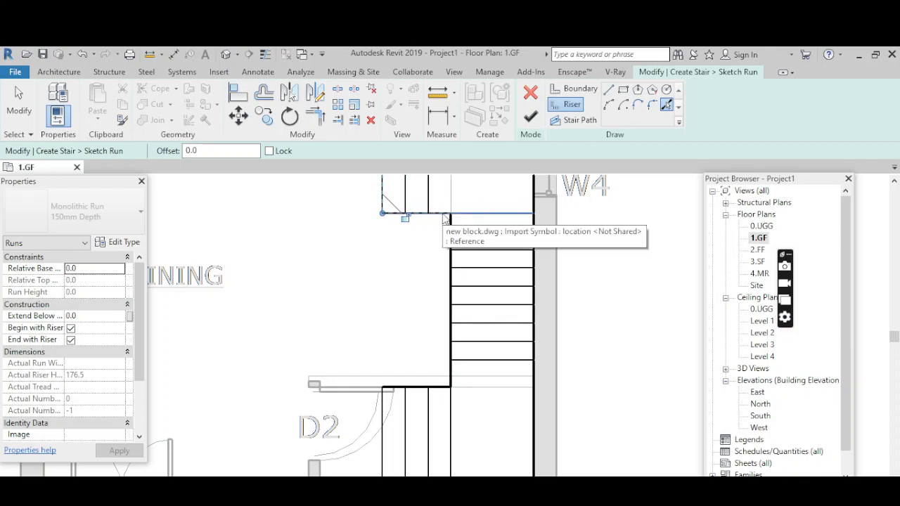
Draw a horizontal riser across the top of the middle flight from the inner boundary corner to the right wall.
left_click(607, 89)
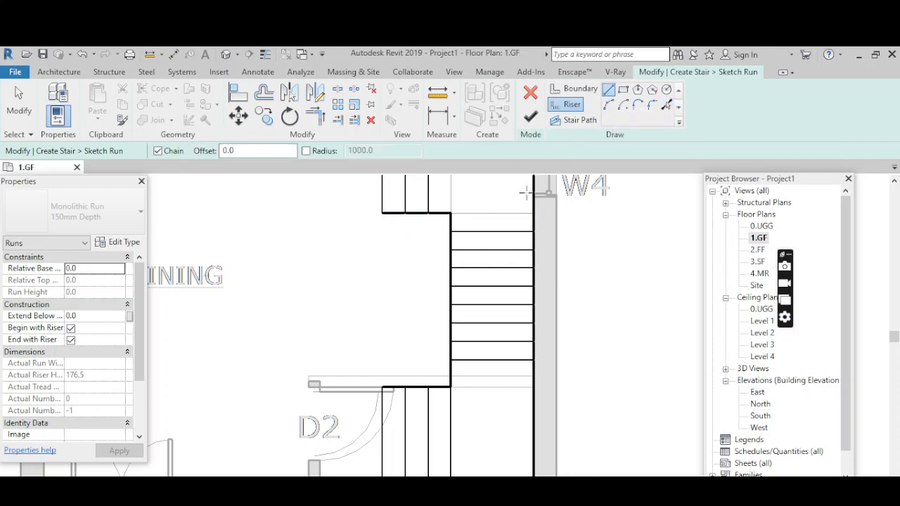
left_click(450, 212)
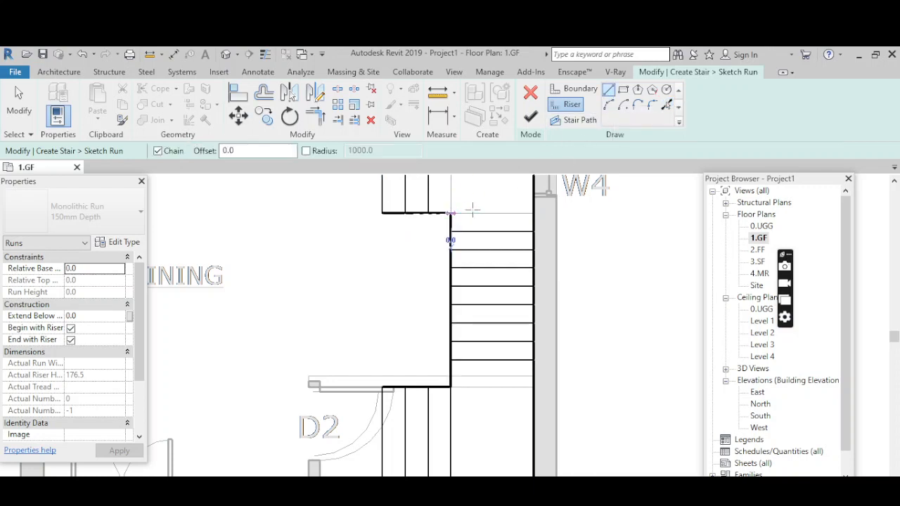
left_click(533, 213)
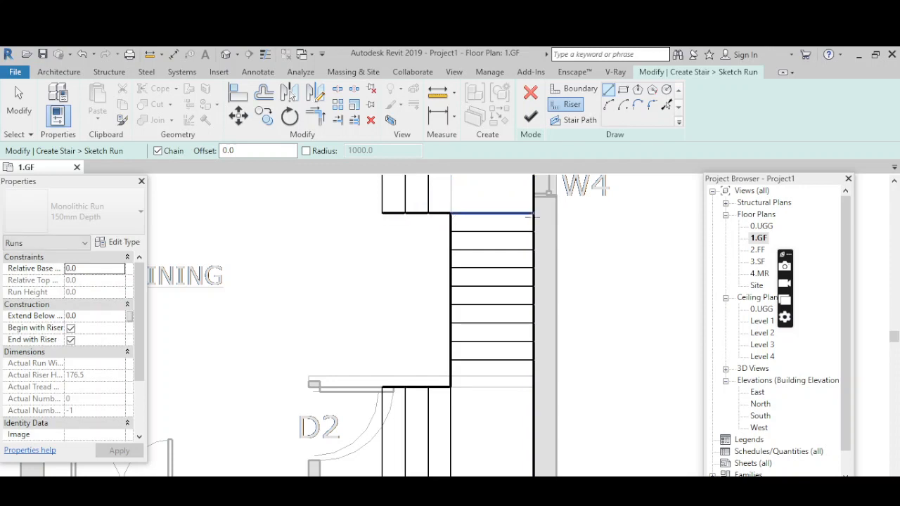
scroll(453, 325, "down", 2)
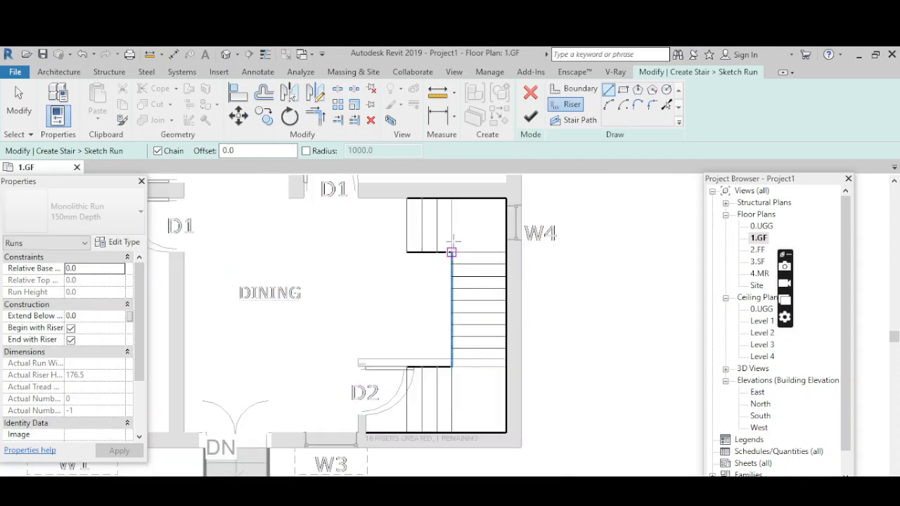
Draw a vertical riser from the top wall down to the inner boundary corner where the upper flight meets the landing.
scroll(445, 204, "up", 2)
left_click(445, 205)
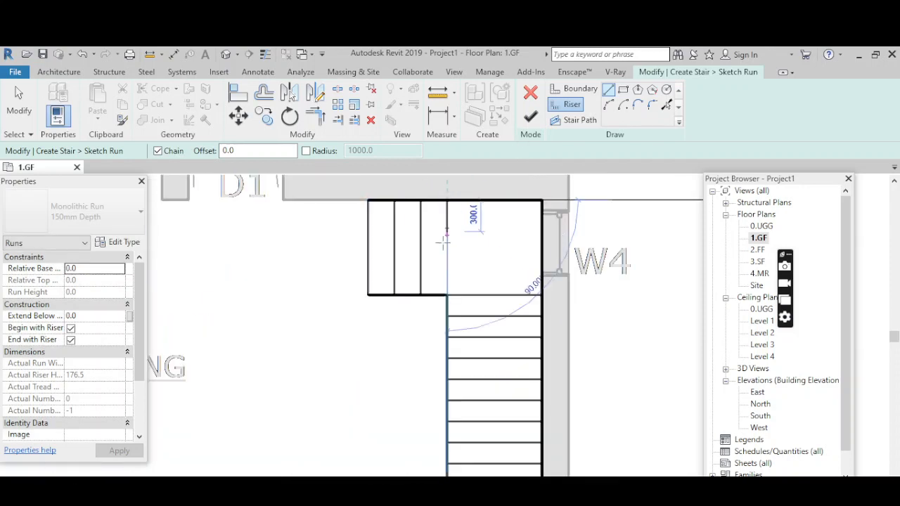
left_click(447, 296)
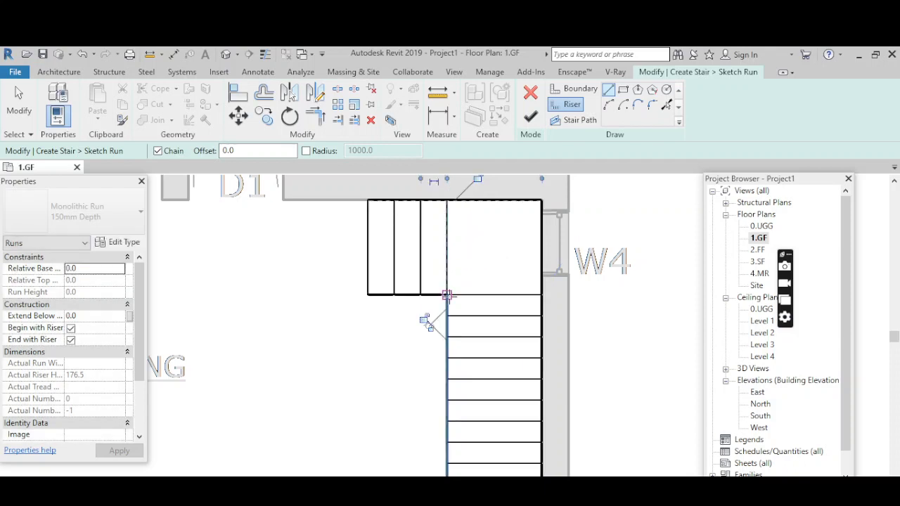
scroll(451, 305, "down", 2)
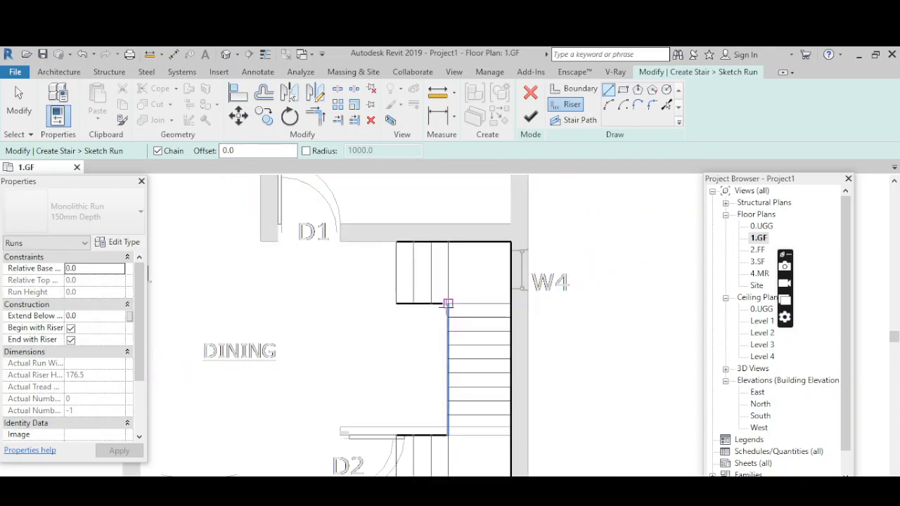
scroll(455, 387, "down", 1)
scroll(460, 442, "up", 1)
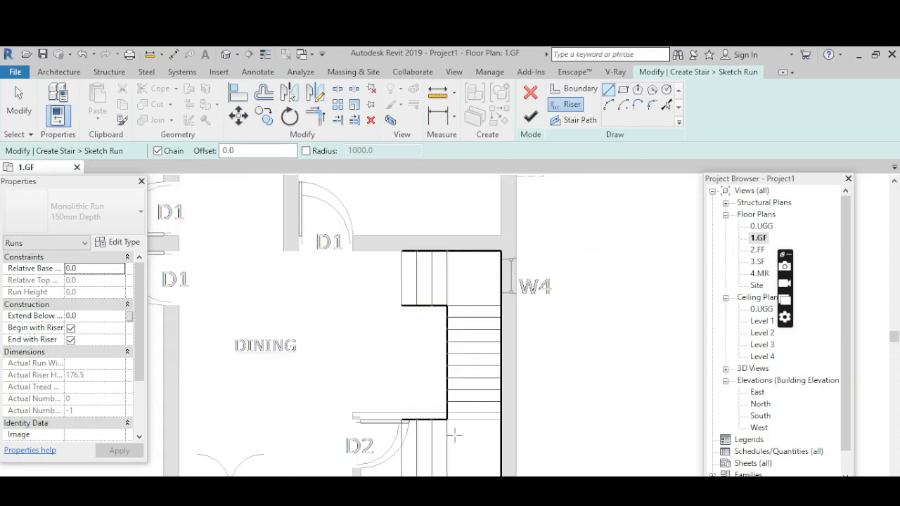
Draw a horizontal riser across the bottom of the middle flight from the lower inner boundary corner to the right wall.
scroll(454, 432, "down", 2)
scroll(463, 425, "up", 2)
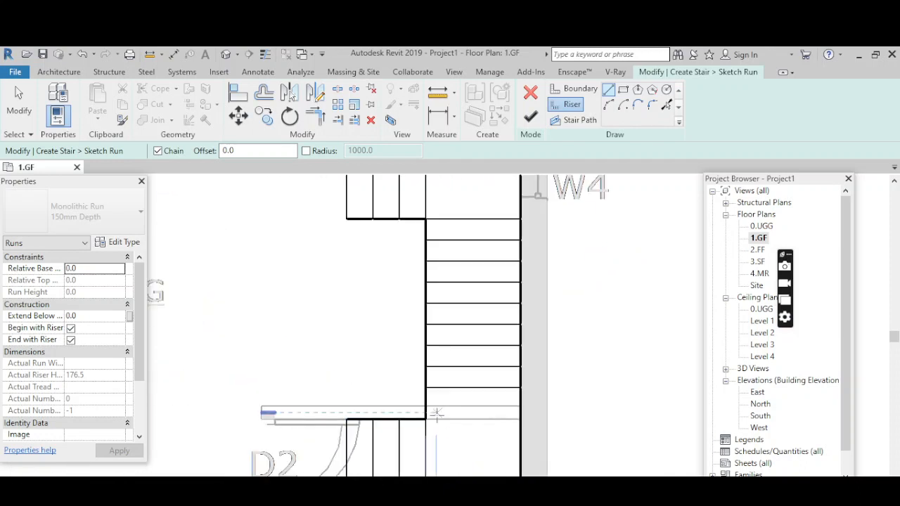
left_click(425, 420)
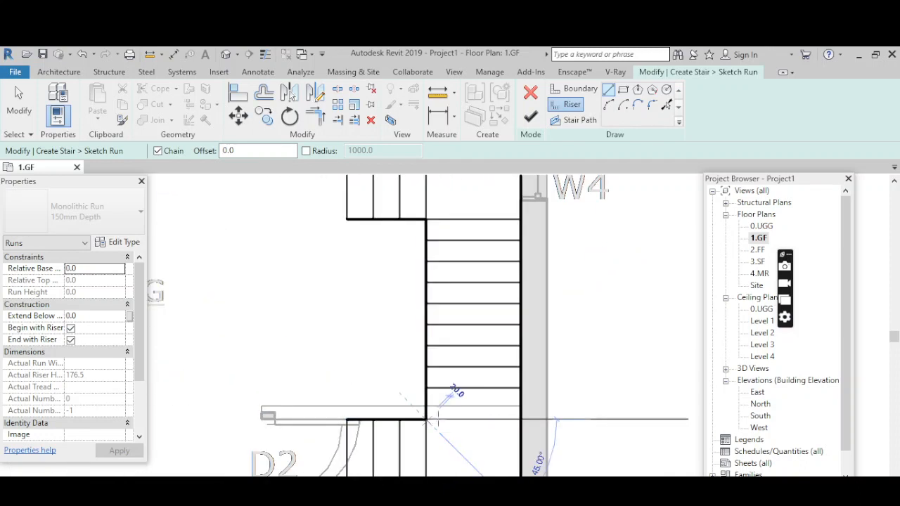
left_click(520, 419)
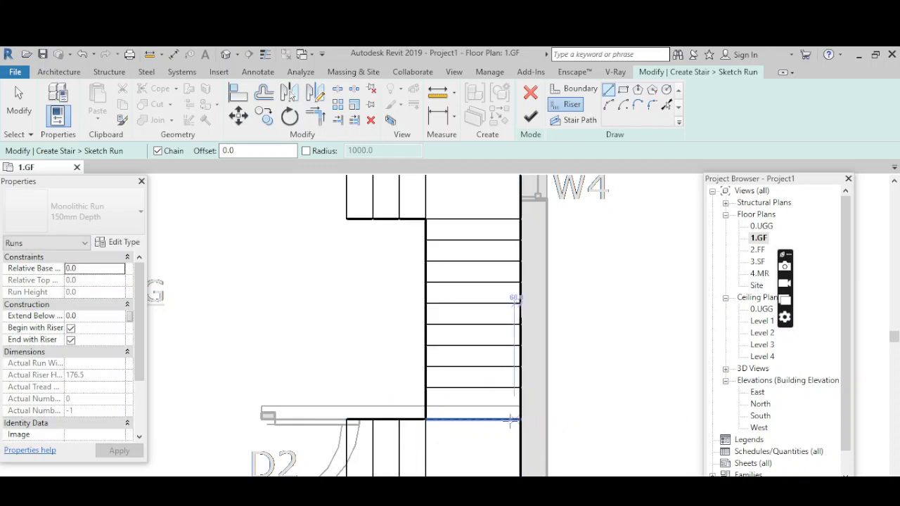
Sketch the stair path along the centres of the upper, middle and lower flights, and finish the run sketch and the stair.
scroll(518, 420, "down", 1)
left_click(578, 123)
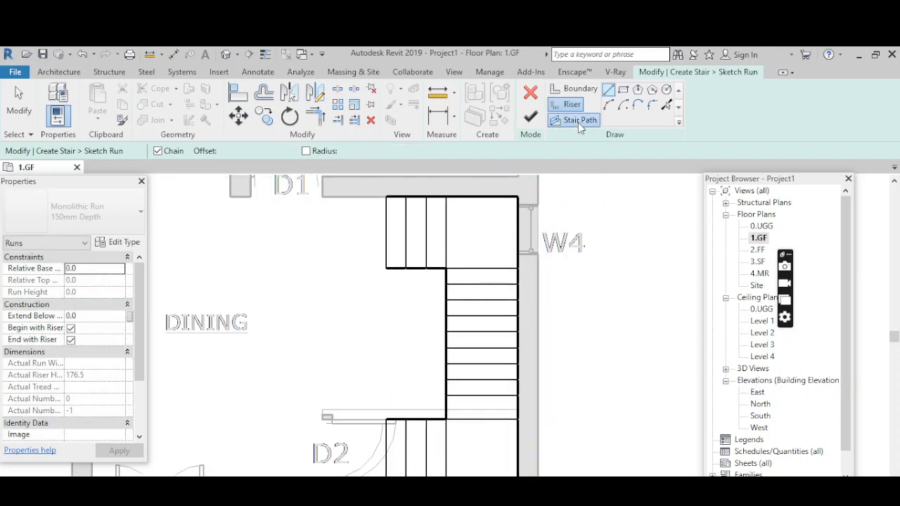
scroll(351, 332, "down", 2)
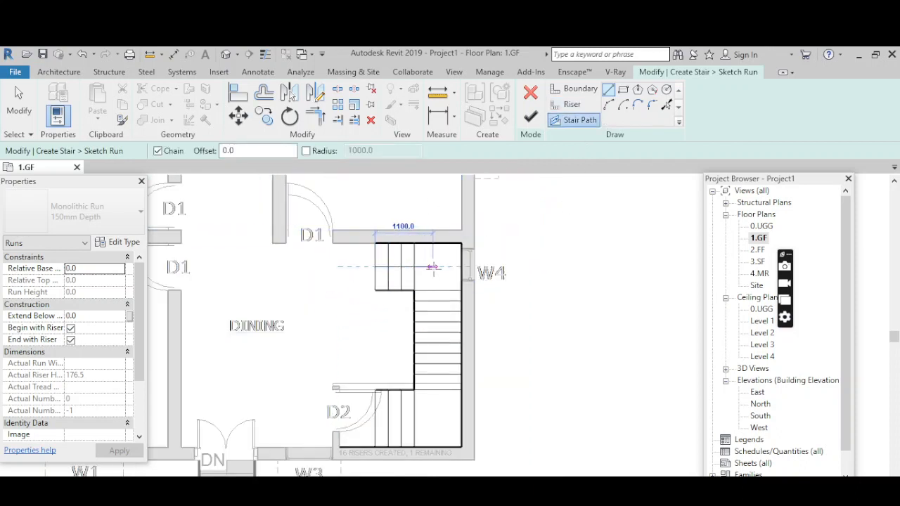
left_click(437, 267)
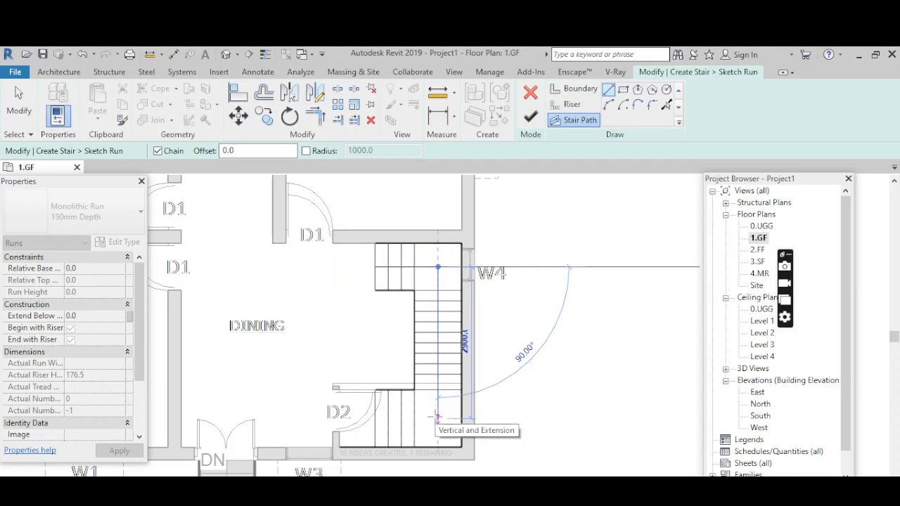
left_click(462, 420)
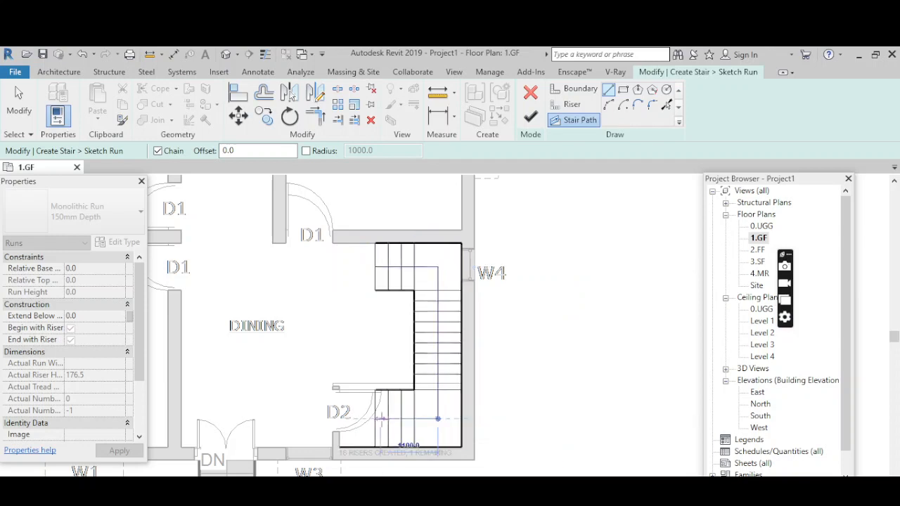
left_click(376, 419)
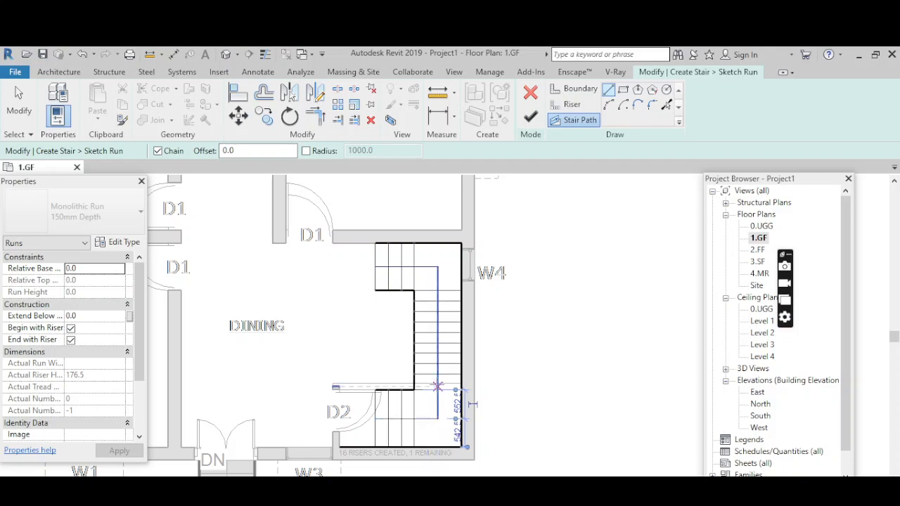
key("Escape")
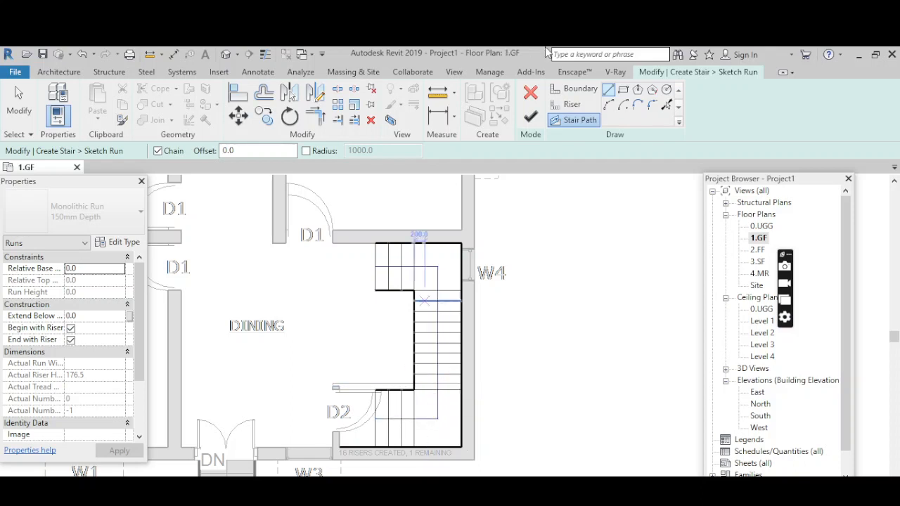
left_click(531, 125)
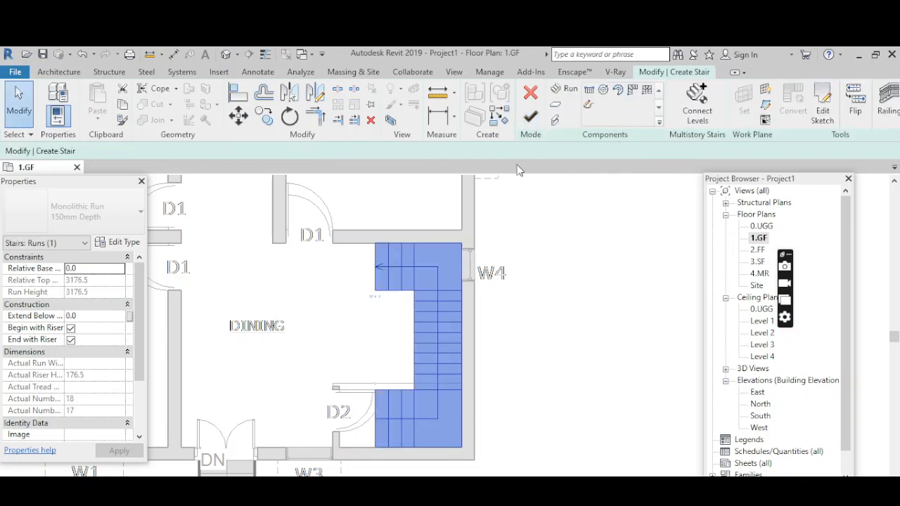
left_click(528, 124)
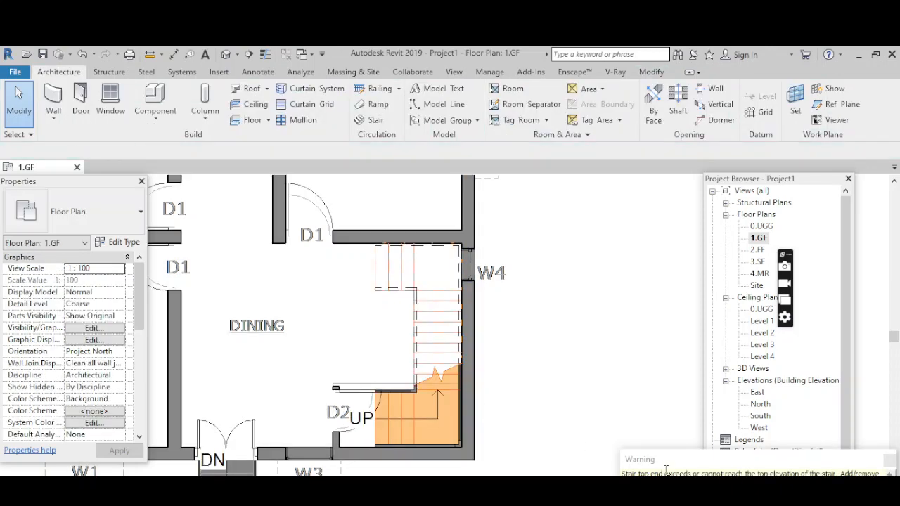
Open the {3D} view and set its visual style to Realistic.
scroll(535, 448, "down", 2)
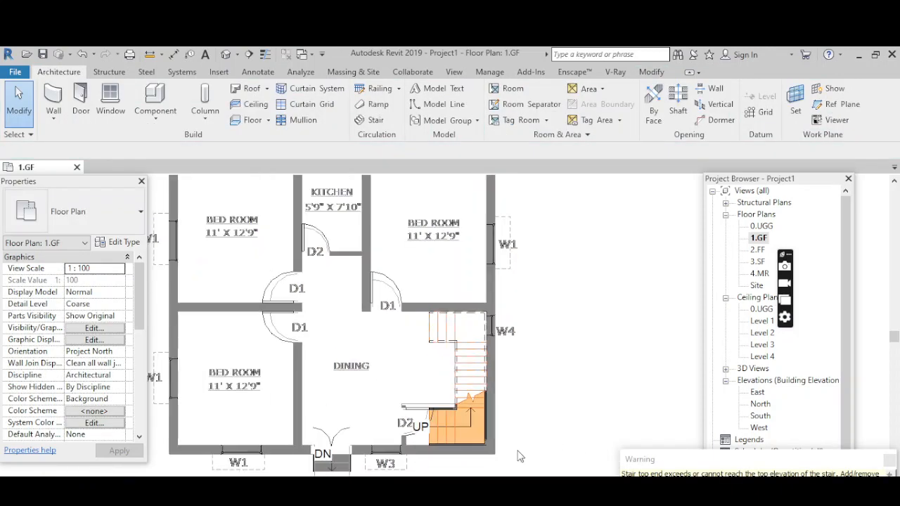
double_click(747, 371)
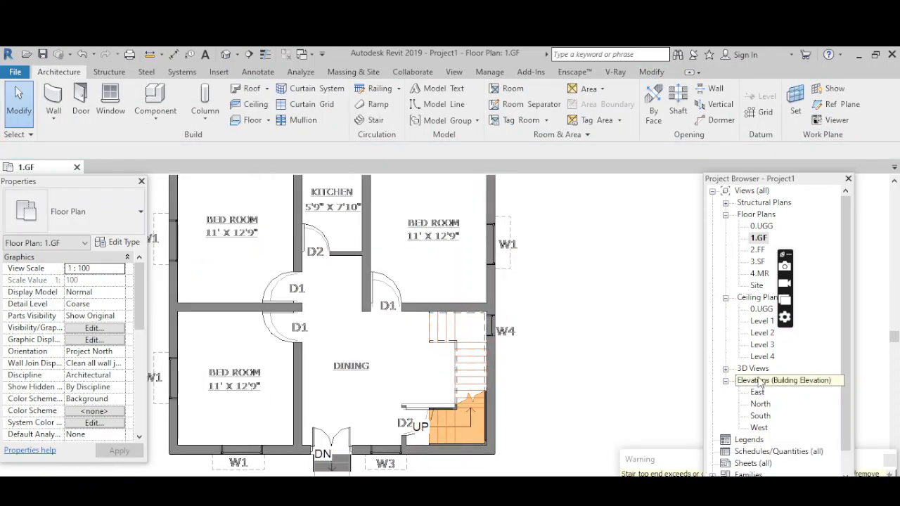
left_click(758, 380)
double_click(758, 380)
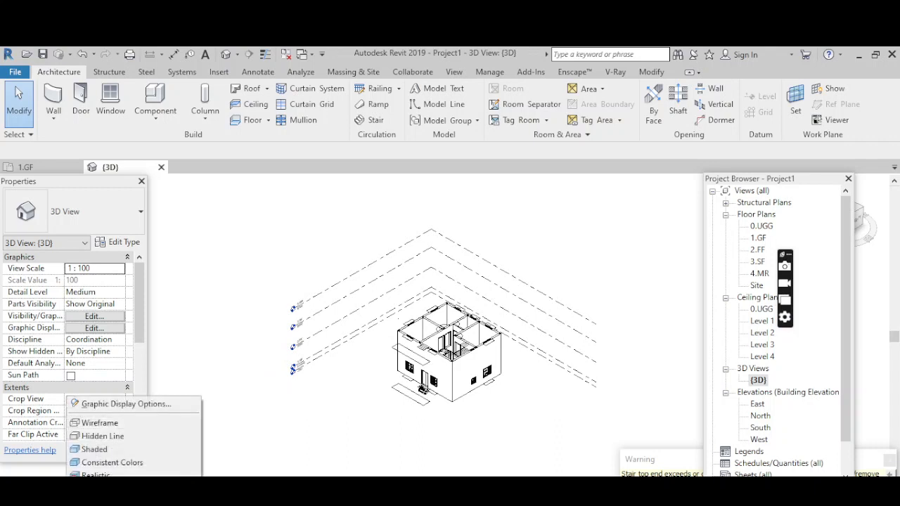
left_click(95, 475)
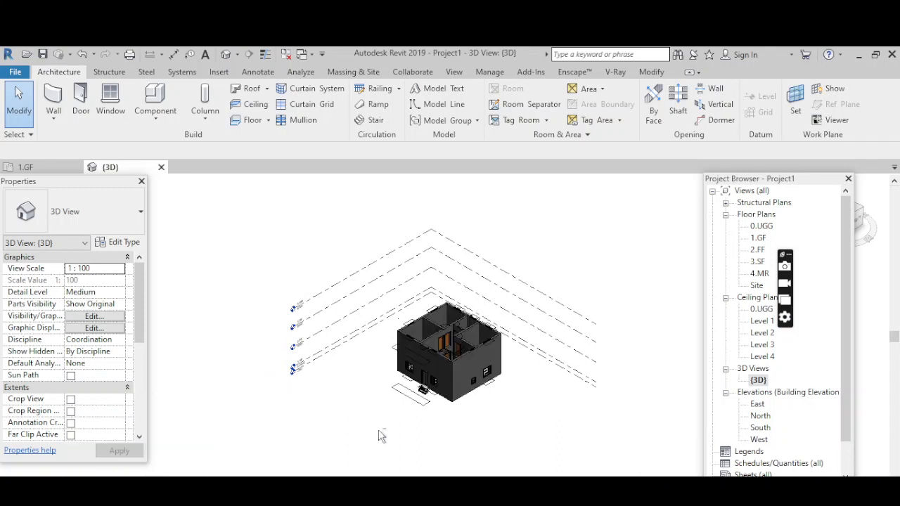
Delete the Generic - 250 exterior wall alongside the staircase's middle flight in the 3D view.
middle_click_drag(529, 419, 456, 337, "shift")
scroll(454, 328, "up", 8)
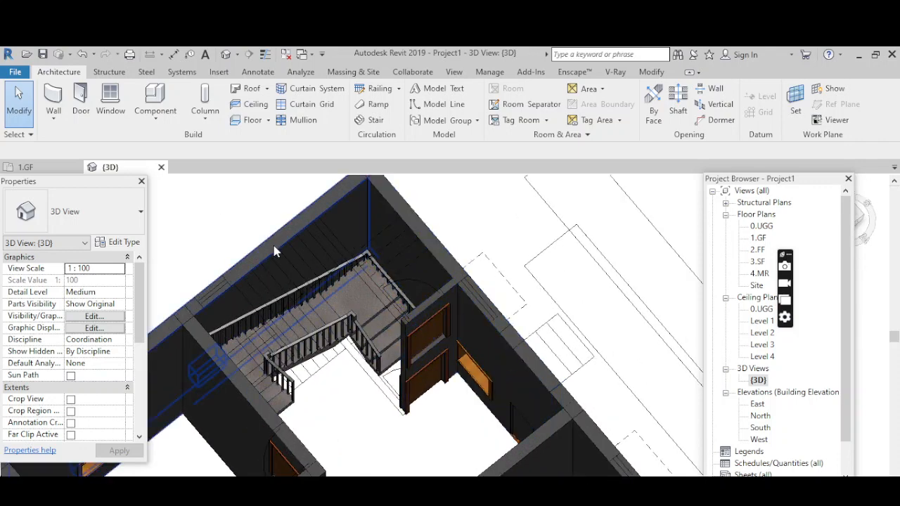
left_click(254, 227)
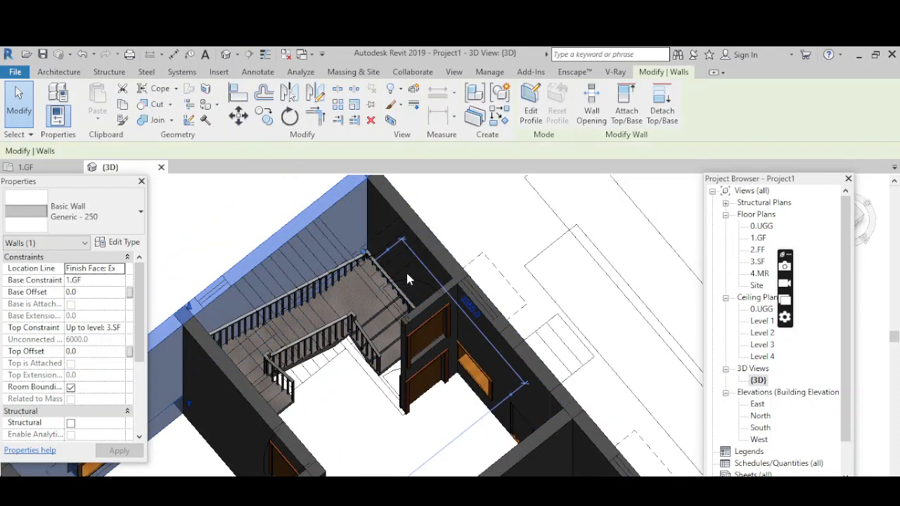
key("Delete")
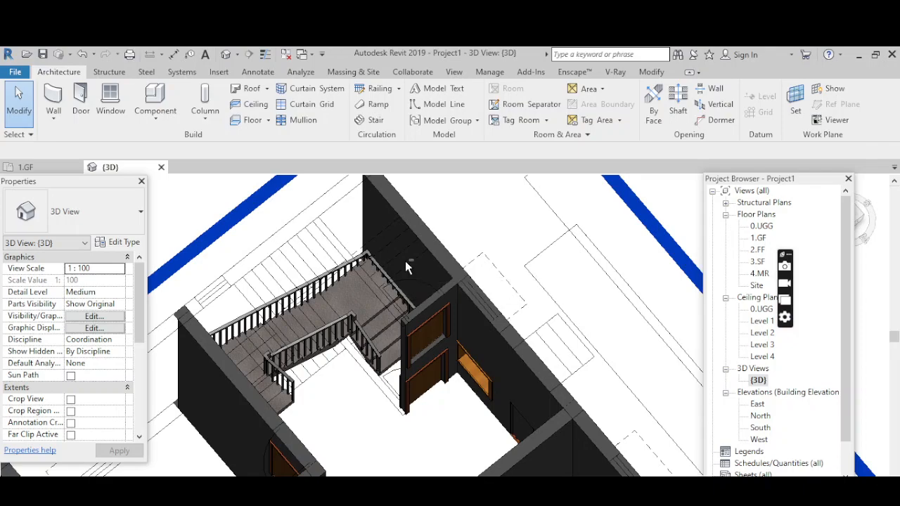
Examine the staircase from its open side in 3D and check the North elevation, ending back in the 3D view.
middle_click_drag(405, 261, 309, 364, "shift")
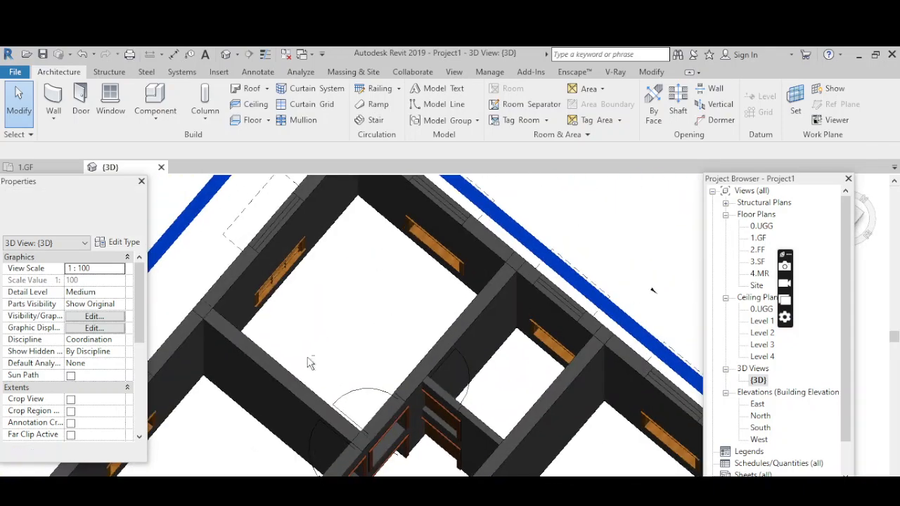
scroll(309, 359, "down", 4)
middle_click_drag(434, 449, 357, 288, "shift")
scroll(478, 376, "up", 10)
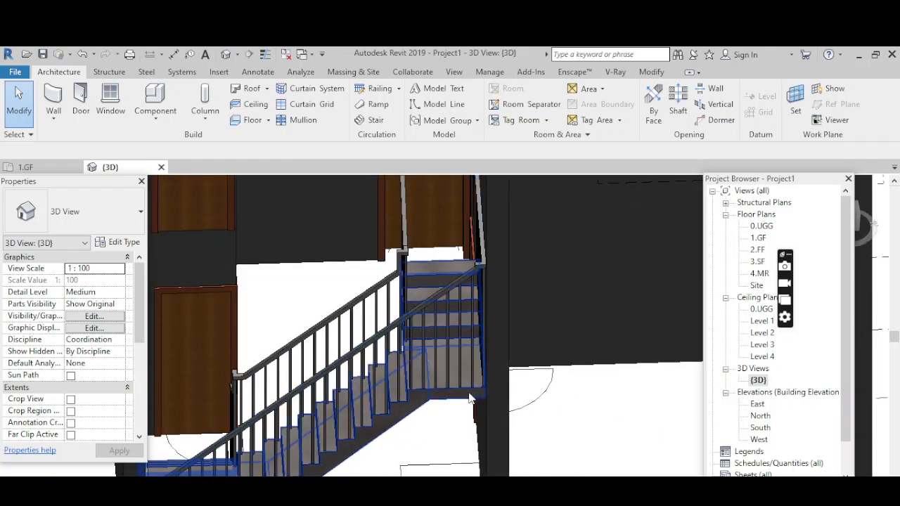
double_click(761, 416)
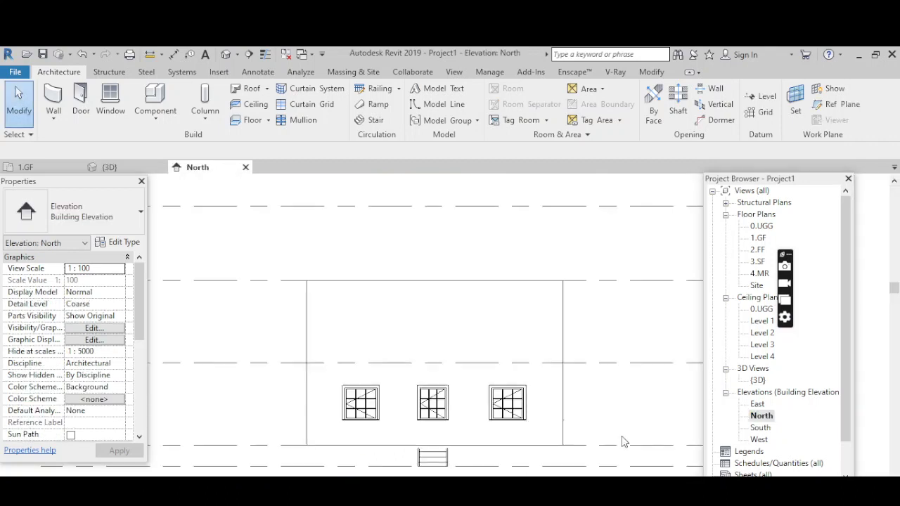
mouse_move(624, 441)
middle_mouse_down()
mouse_move(613, 457)
mouse_move(508, 469)
mouse_move(613, 451)
middle_mouse_up()
double_click(757, 380)
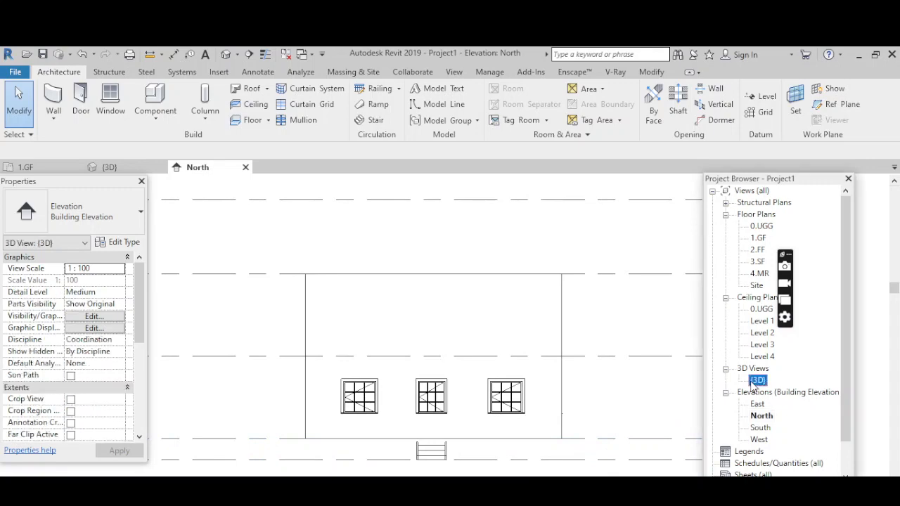
scroll(613, 392, "down", 3)
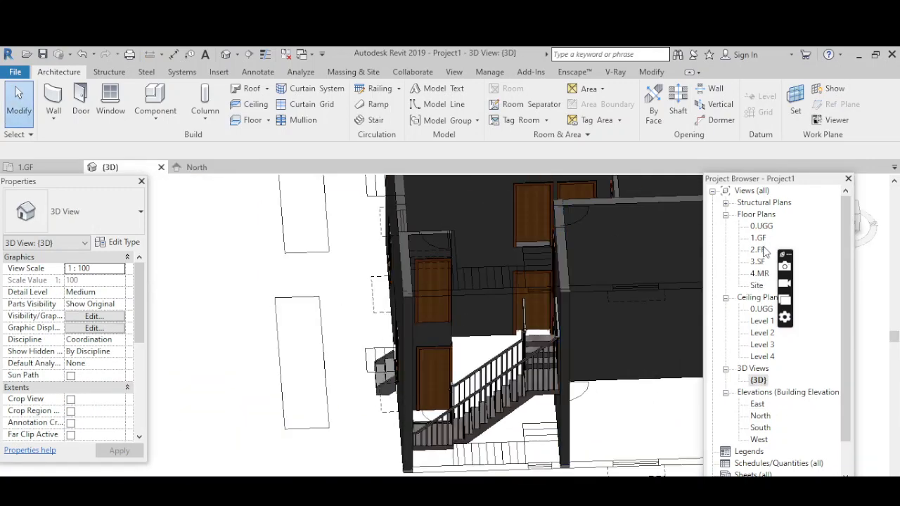
Create a horizontal building section across the 1.GF floor plan, cutting through the staircase's lower flight.
double_click(759, 238)
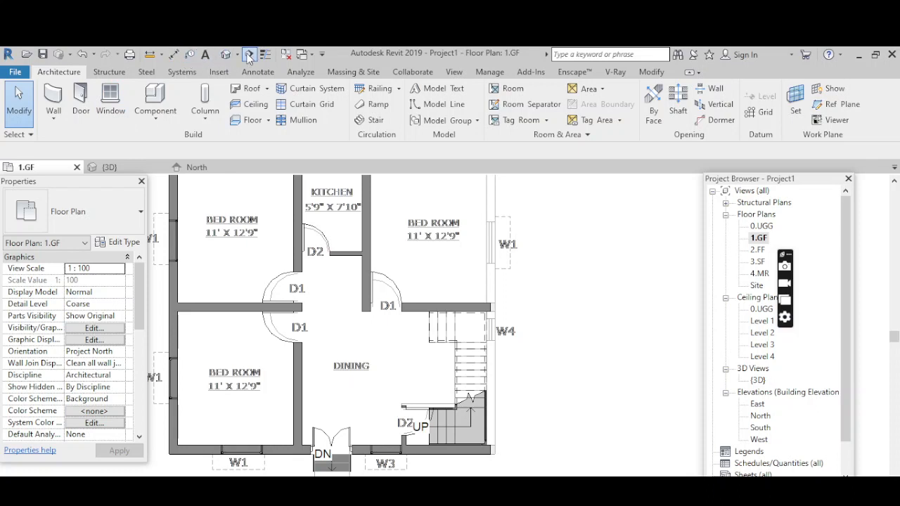
left_click(249, 55)
scroll(492, 385, "down", 2)
left_click(203, 396)
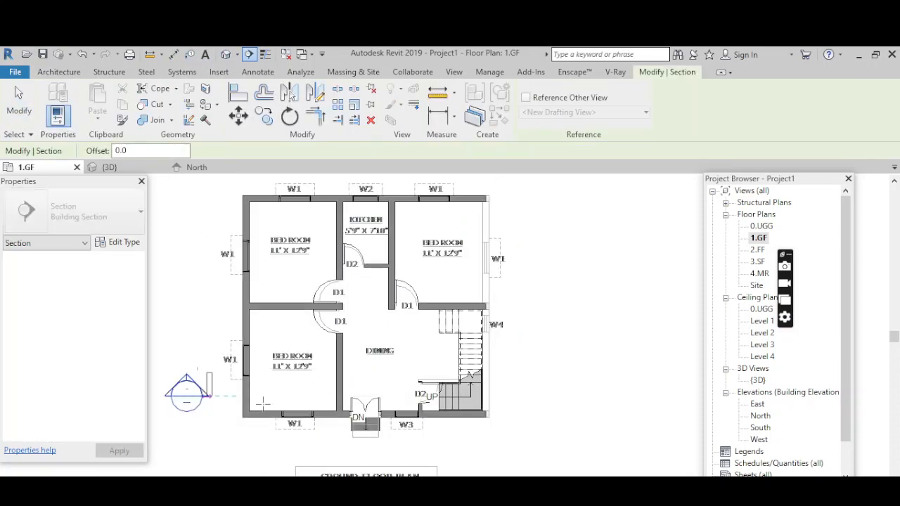
left_click(541, 396)
key("Escape")
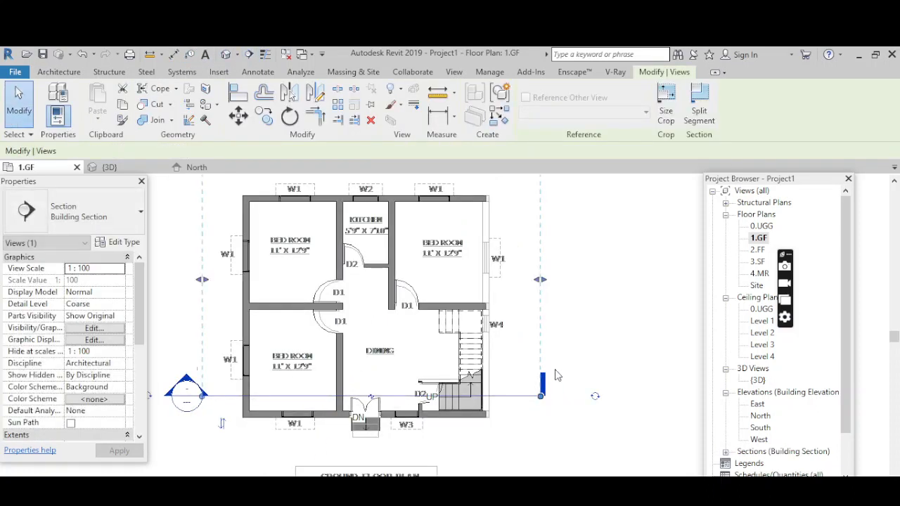
Open the Section 1 view and examine the staircase's flights, landings and railings against the floor levels.
left_click(757, 380)
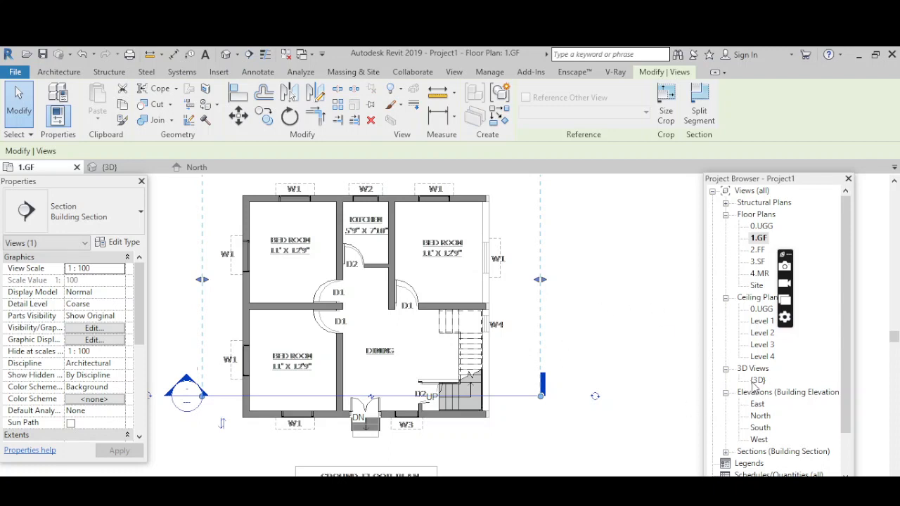
left_click(756, 380)
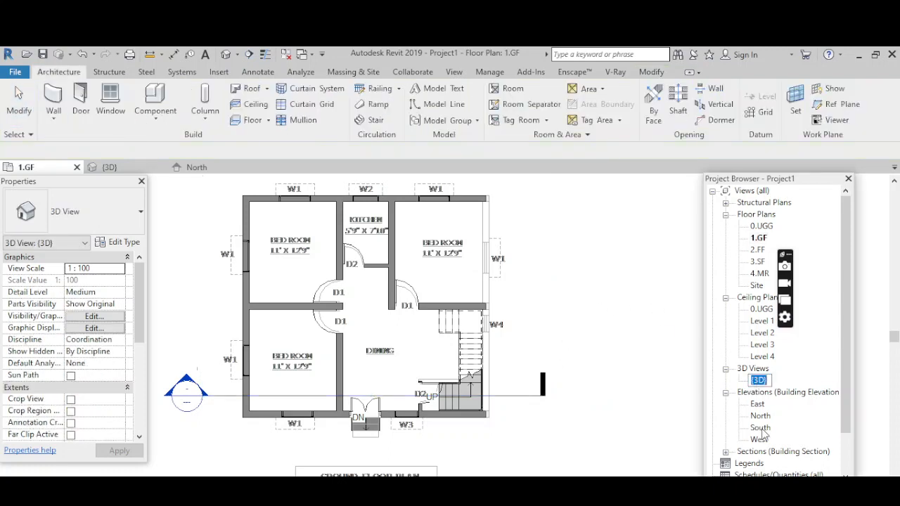
left_click(755, 454)
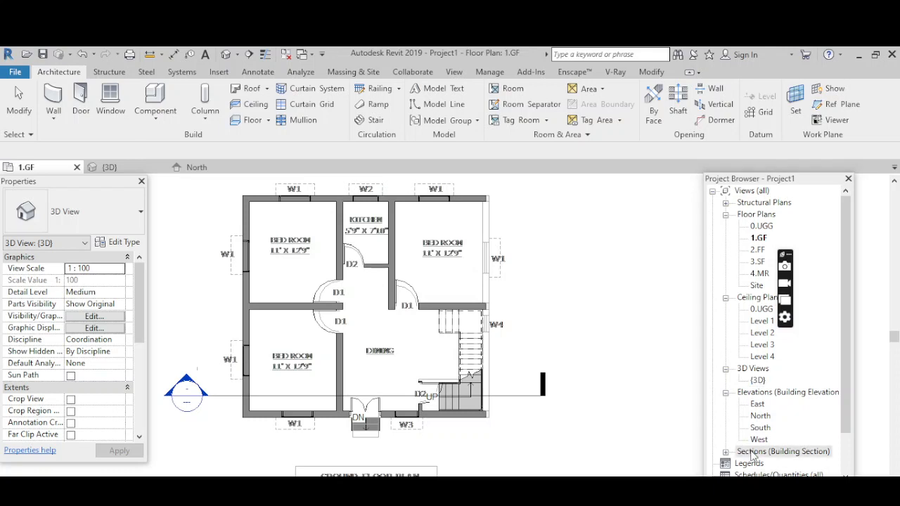
left_click(549, 209)
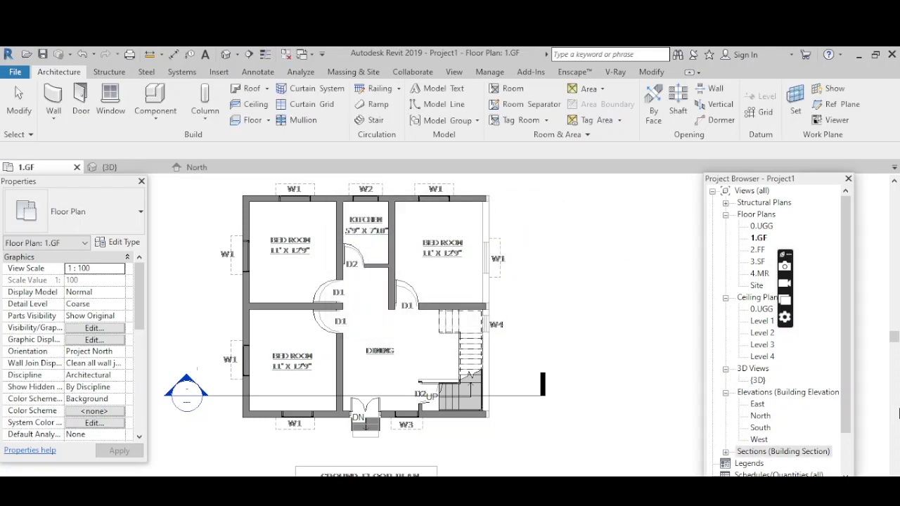
double_click(828, 453)
double_click(766, 463)
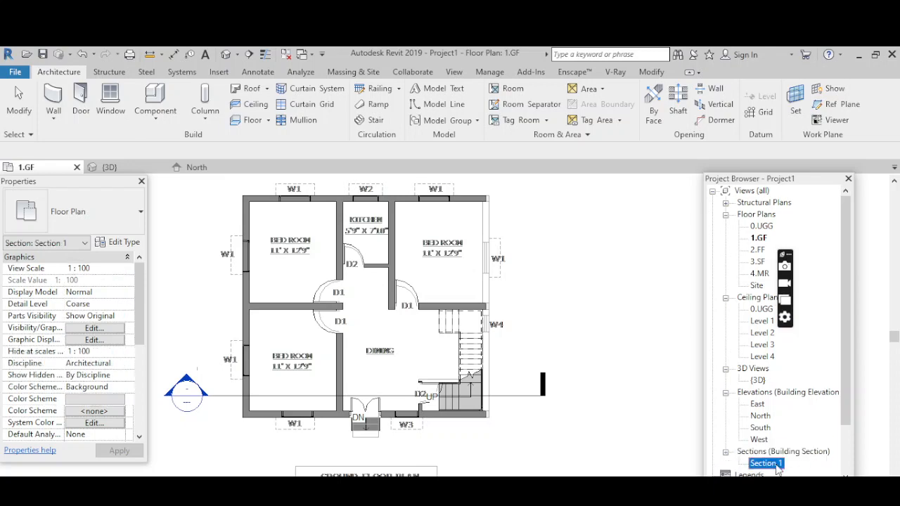
scroll(534, 355, "up", 4)
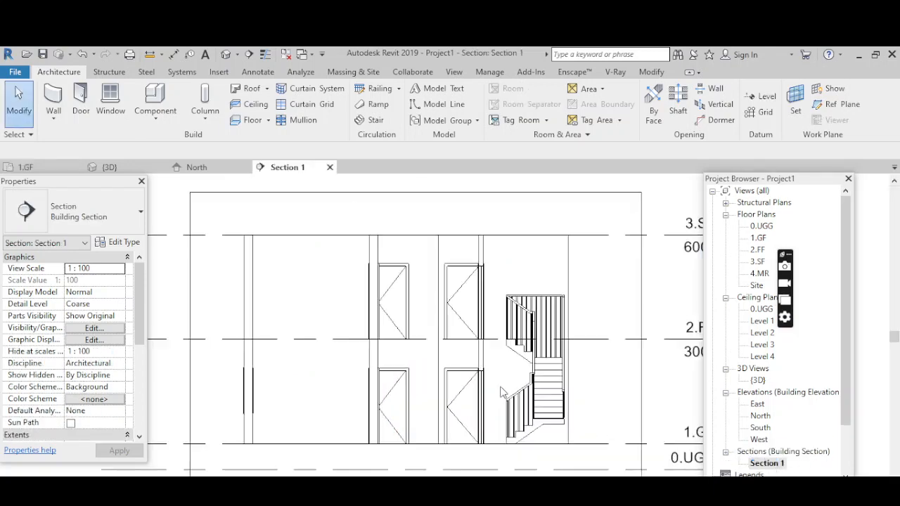
scroll(510, 318, "down", 4)
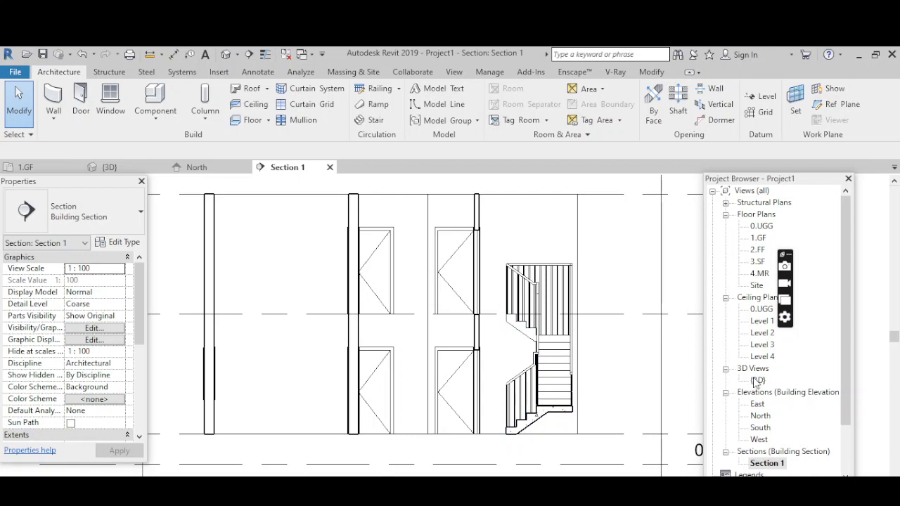
Open the type properties of the Monolithic Stair from the 3D view and check its stair calculation rules.
double_click(757, 381)
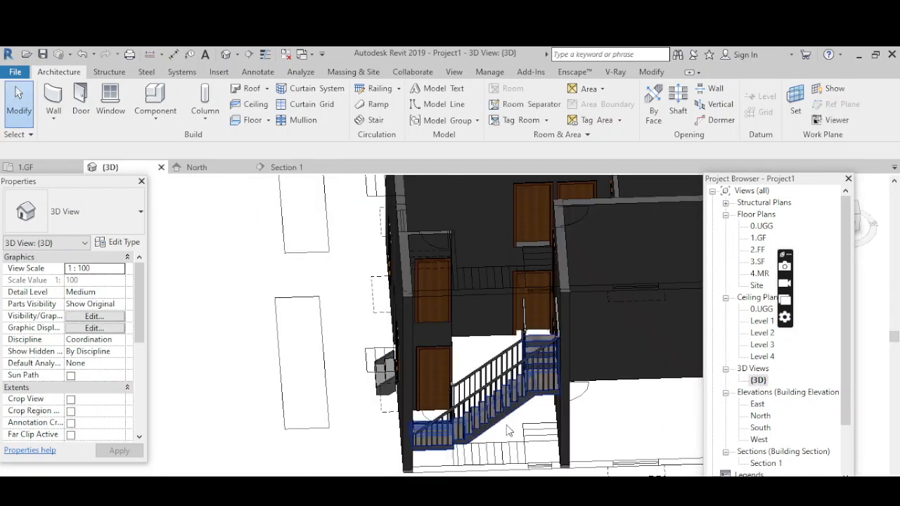
left_click(476, 433)
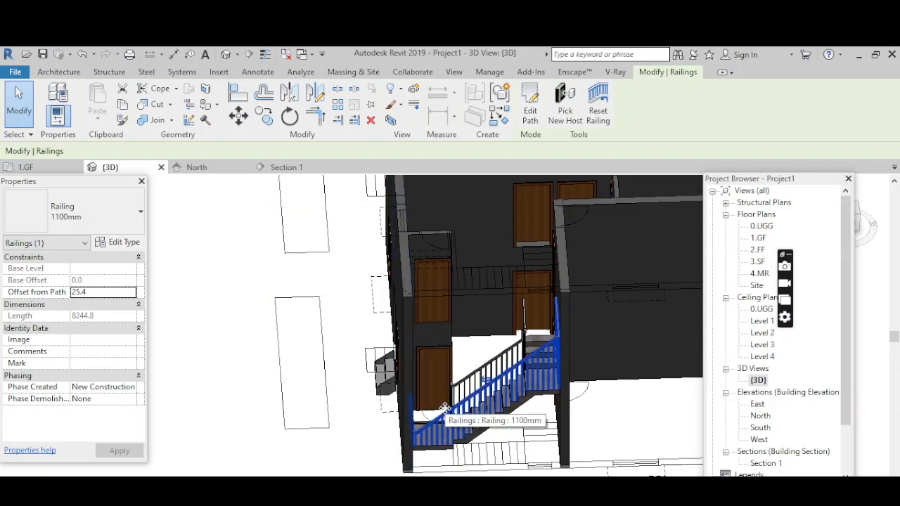
middle_click_drag(444, 408, 532, 377, "shift")
left_click(542, 343)
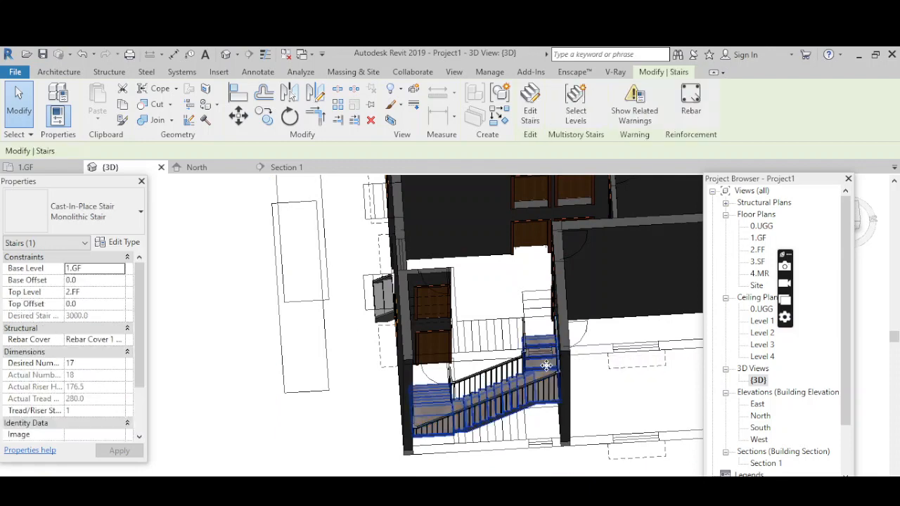
left_click(119, 243)
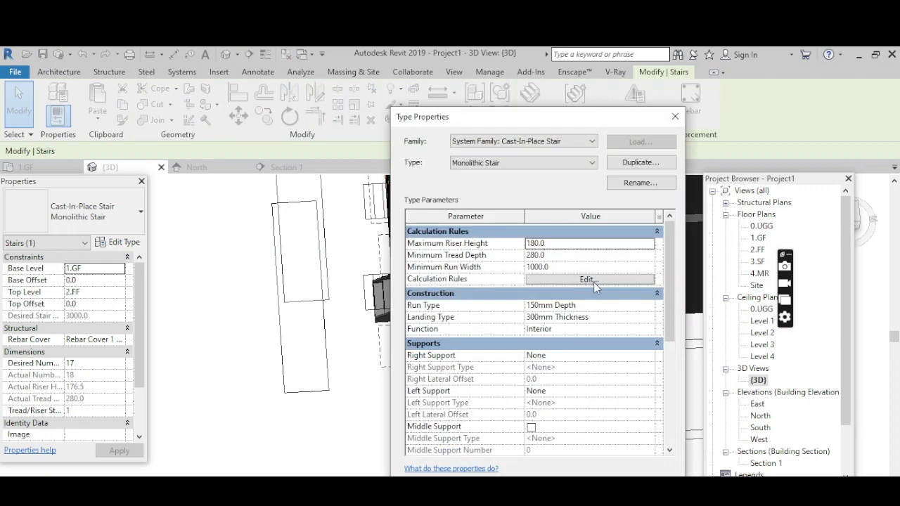
left_click(589, 279)
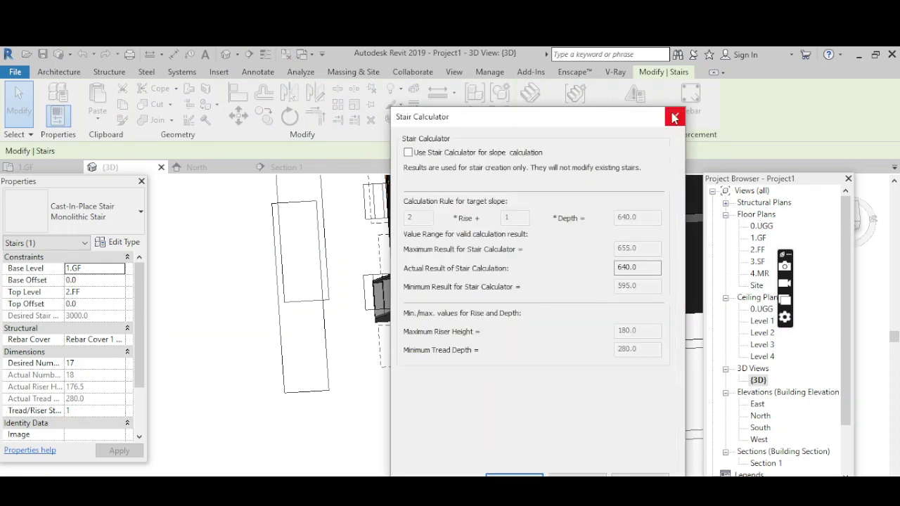
left_click(673, 115)
Open the material choice for the monolithic material of the stair's 150mm Depth run type.
left_click(573, 306)
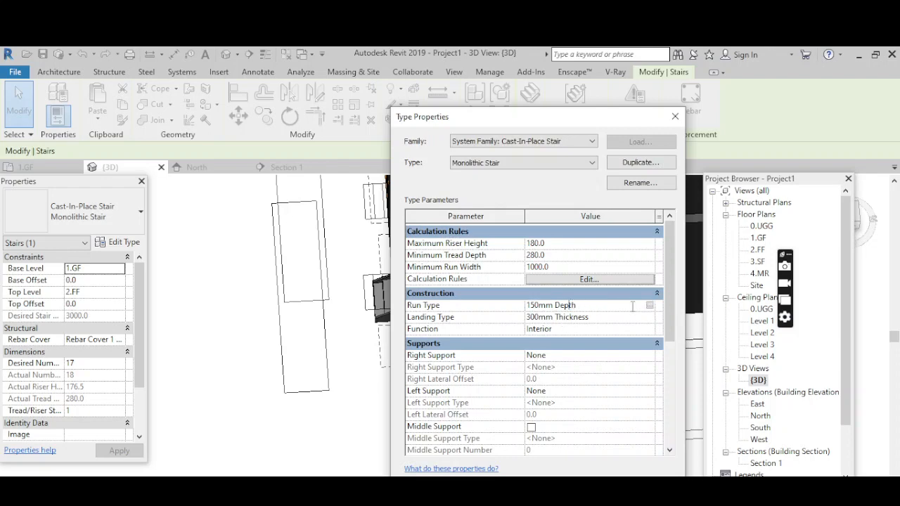
left_click(650, 307)
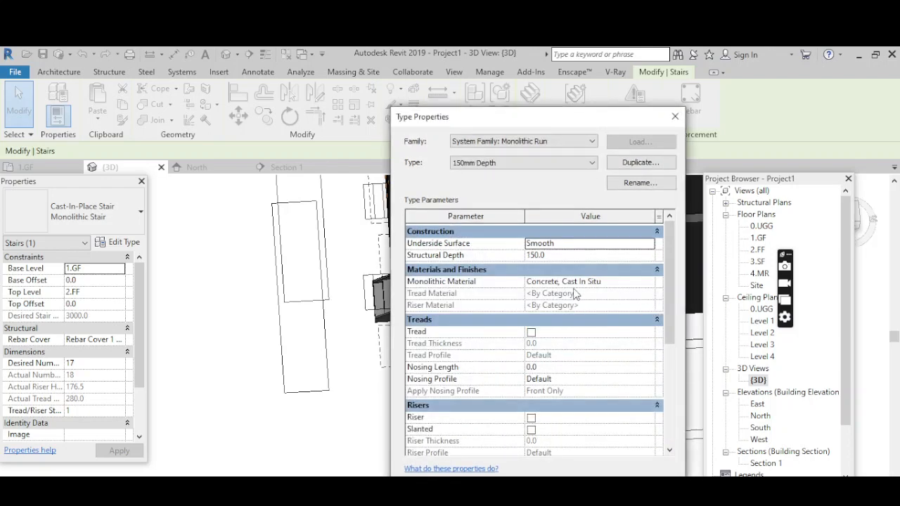
left_click(581, 281)
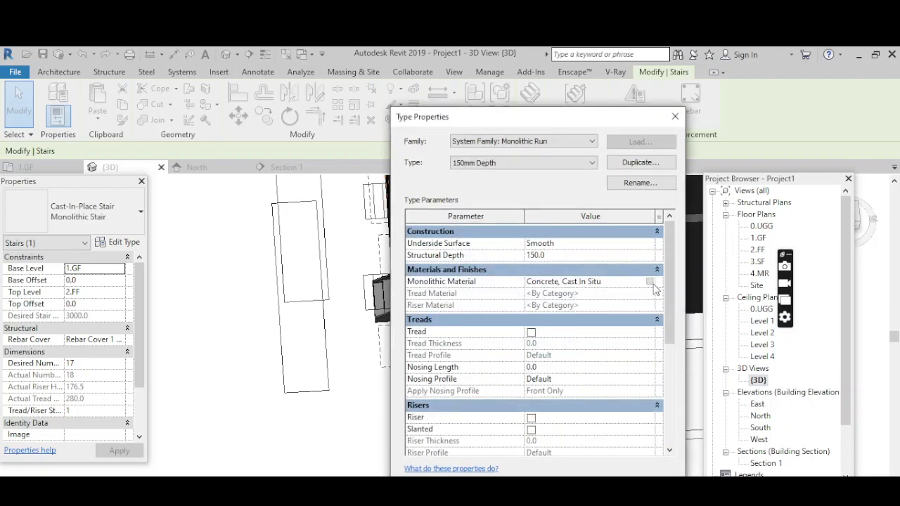
left_click(650, 281)
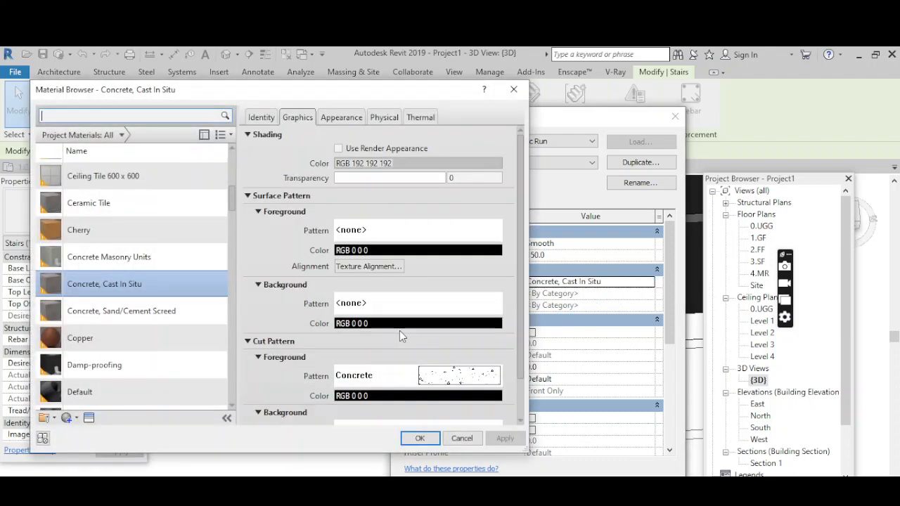
Create a new material and name it 1.stair.
scroll(106, 393, "down", 1)
left_click(70, 418)
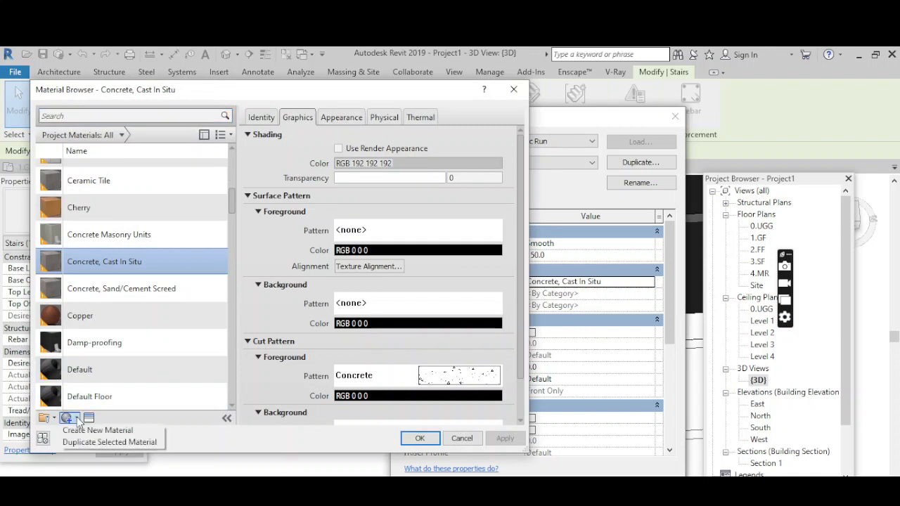
left_click(82, 430)
scroll(99, 316, "down", 1)
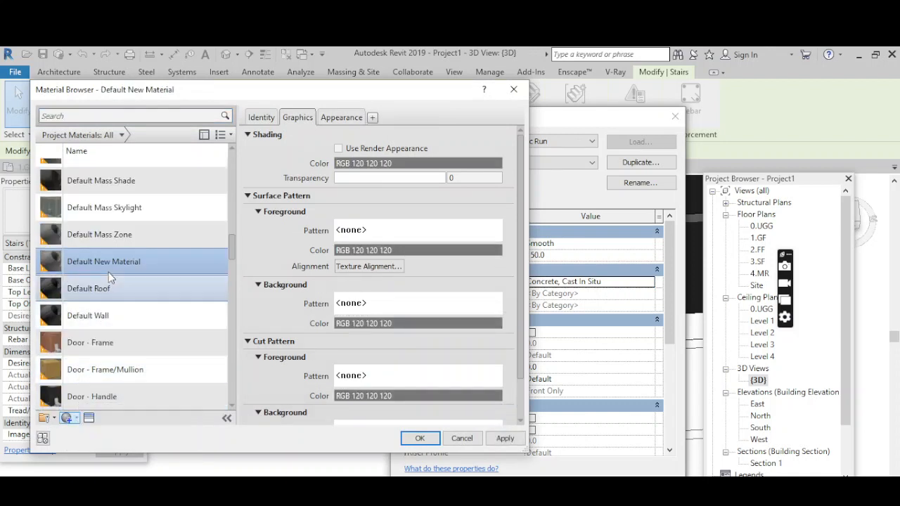
right_click(109, 261)
left_click(140, 299)
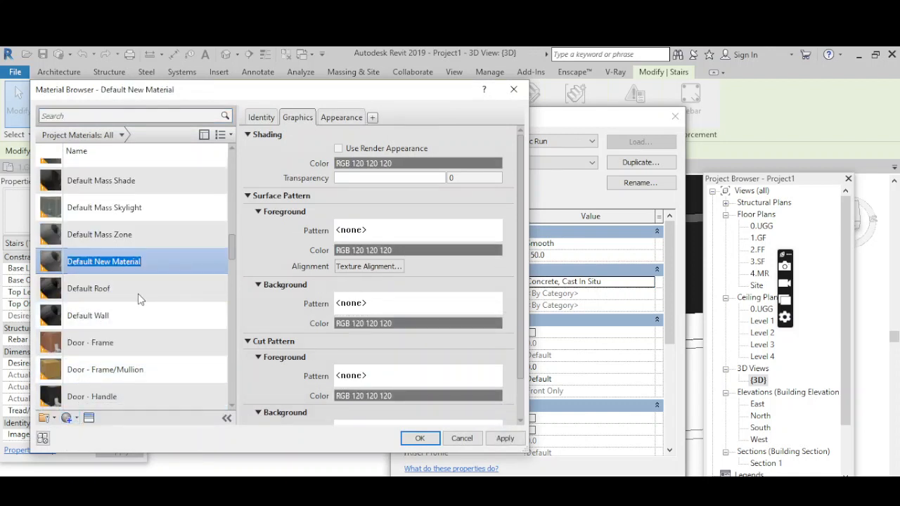
type("1.")
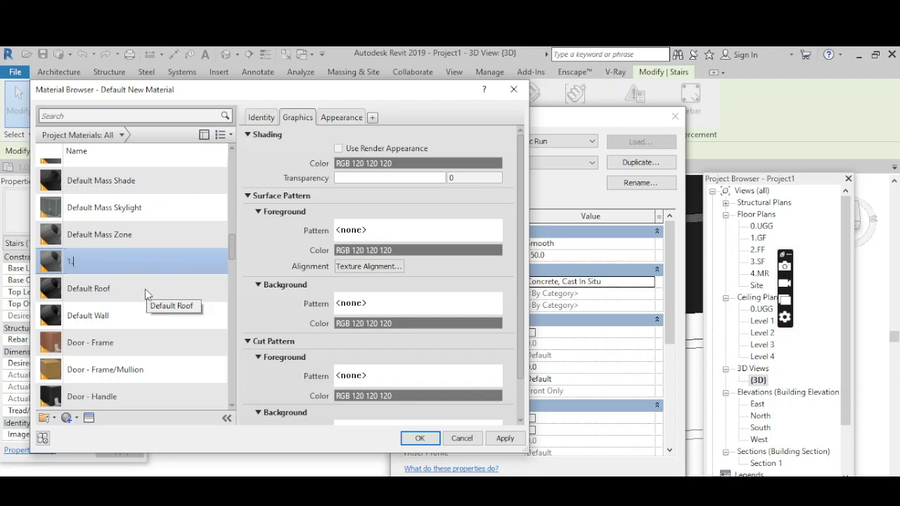
type("stair")
key("Return")
Give the 1.stair material the Coarse Polished - White stone appearance, and apply it to the stair's run type.
left_click(90, 419)
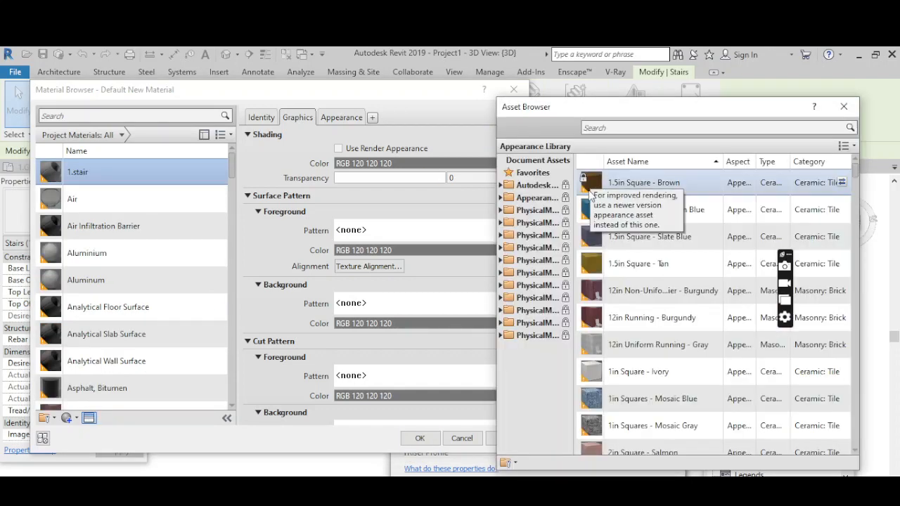
double_click(538, 199)
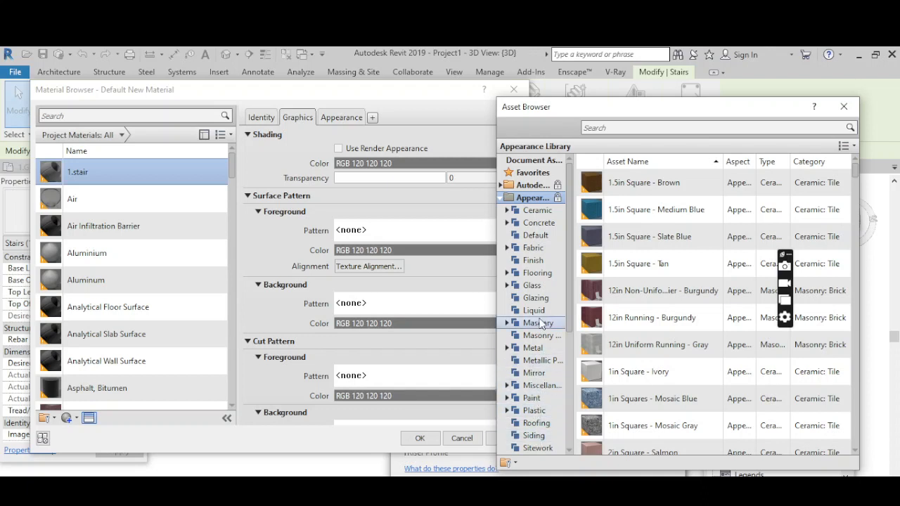
scroll(534, 408, "down", 1)
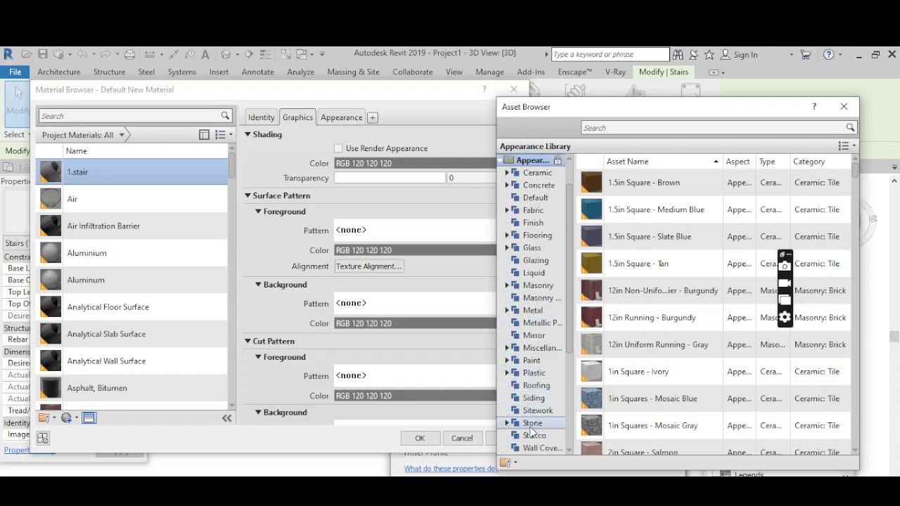
left_click(532, 422)
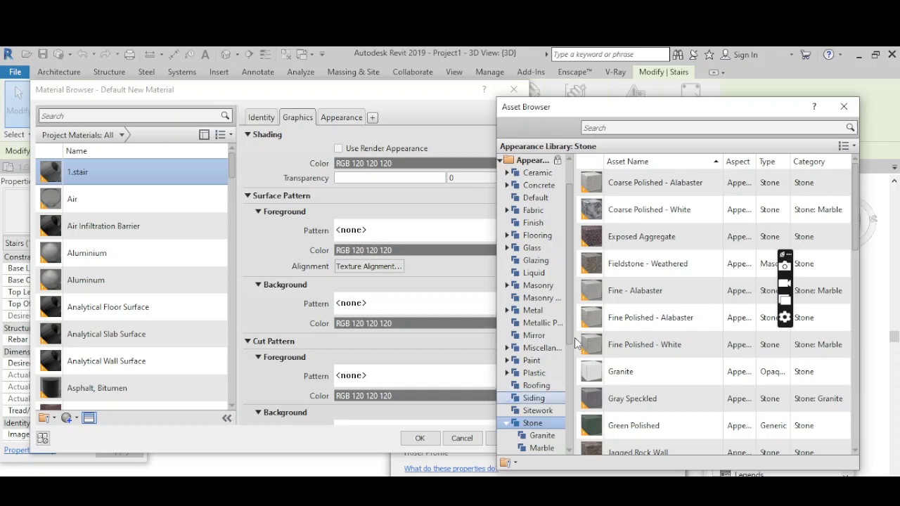
double_click(622, 211)
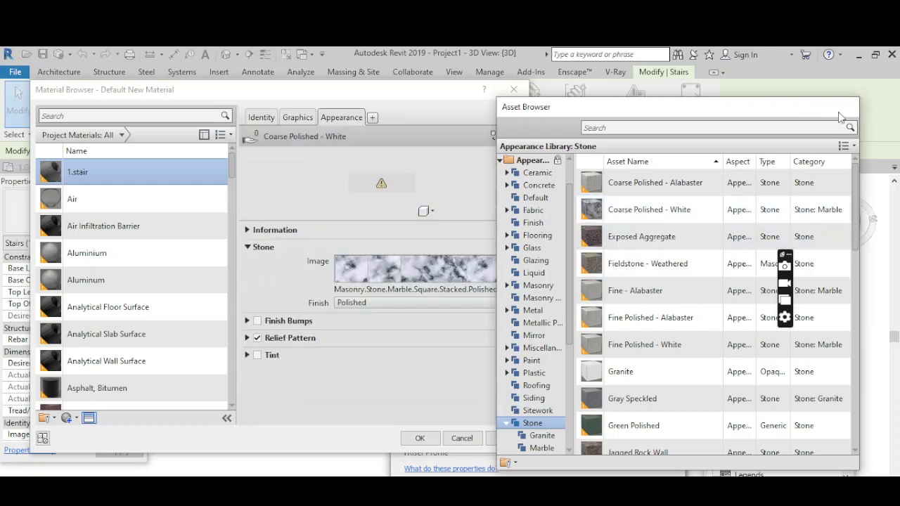
left_click(844, 106)
left_click(505, 438)
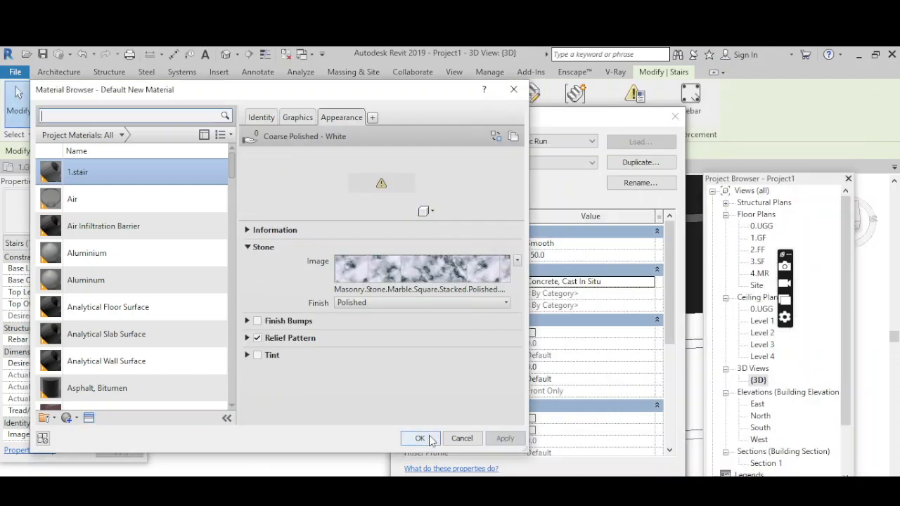
left_click(420, 438)
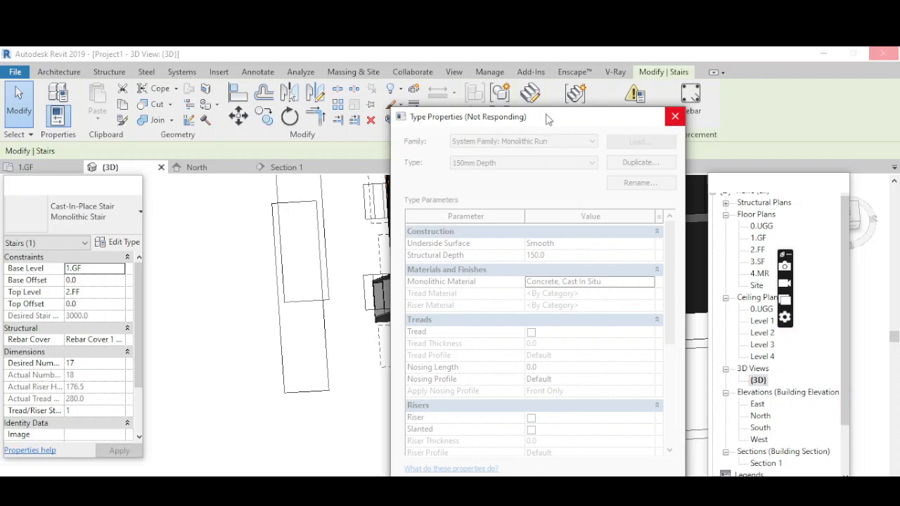
left_click_drag(541, 123, 320, 98)
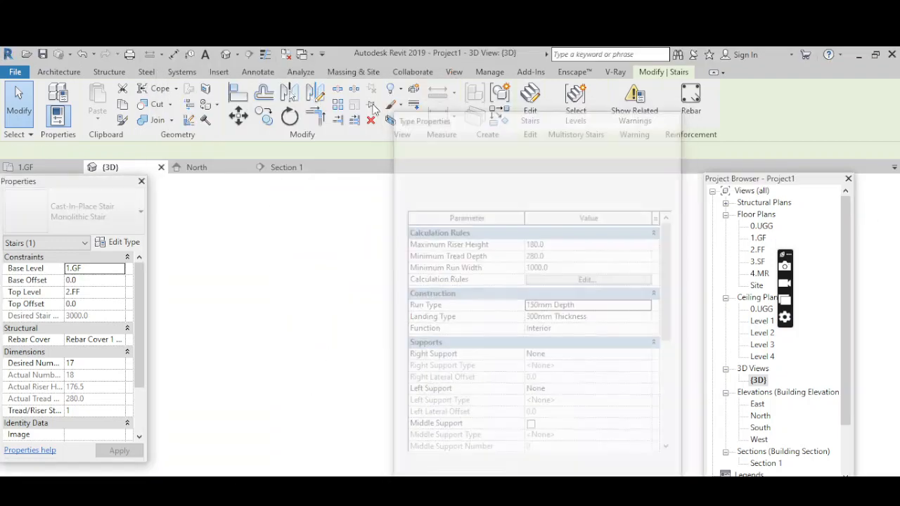
Try the Glass Panel - Bottom Fill type on the staircase's inner railing, and set that railing to 900mm Pipe.
scroll(434, 413, "up", 5)
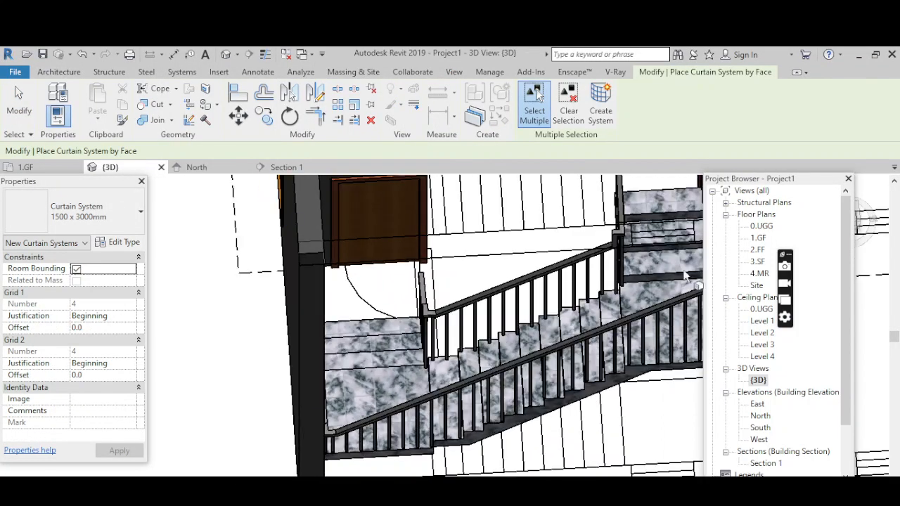
scroll(661, 281, "down", 1)
scroll(665, 248, "up", 1)
scroll(656, 277, "down", 1)
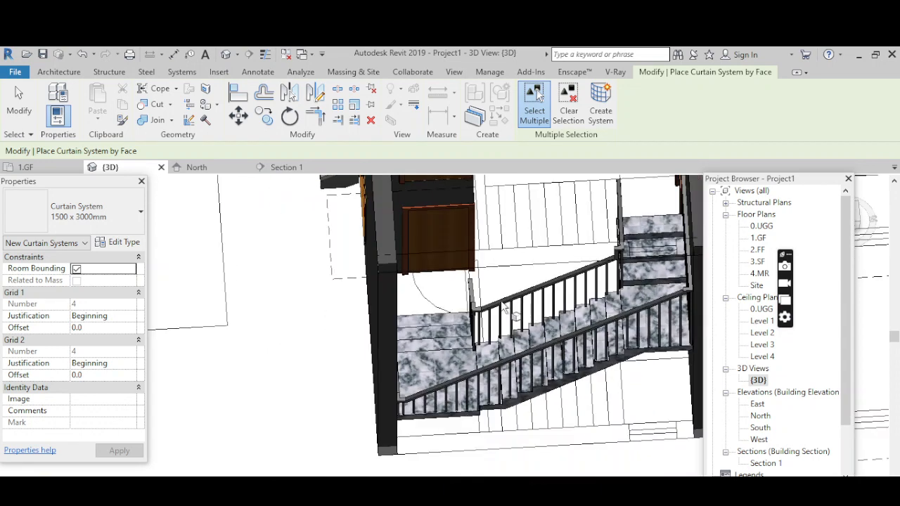
key("Escape")
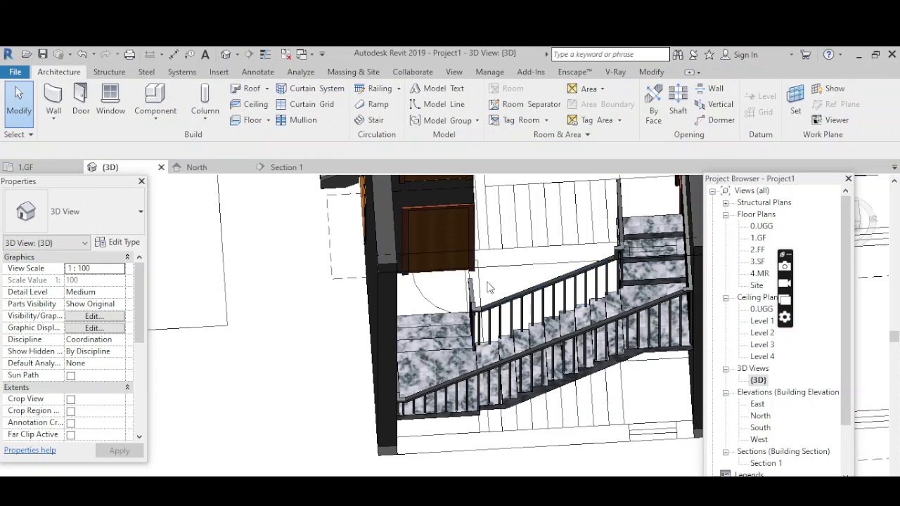
left_click(504, 322)
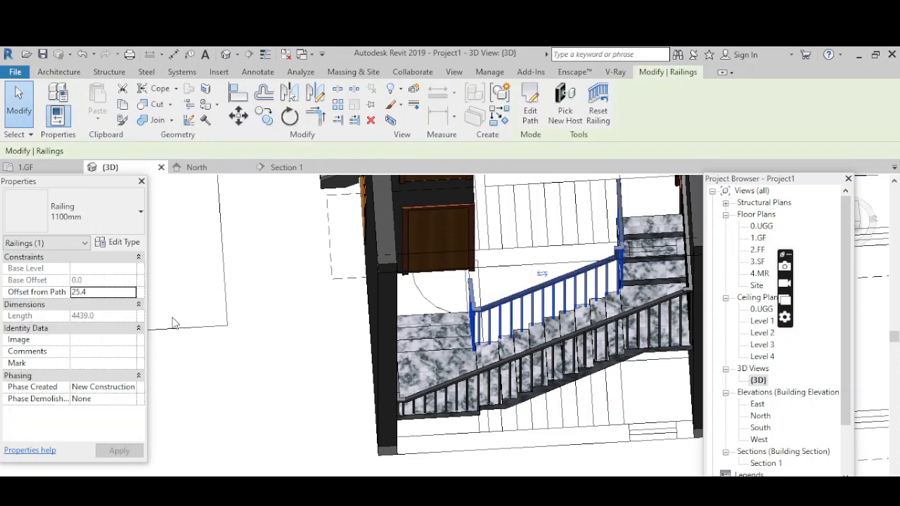
left_click(84, 211)
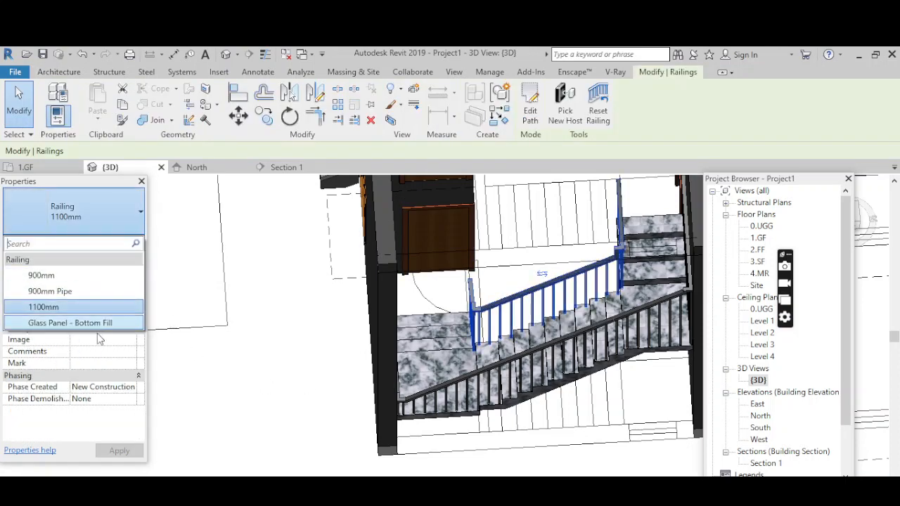
left_click(101, 326)
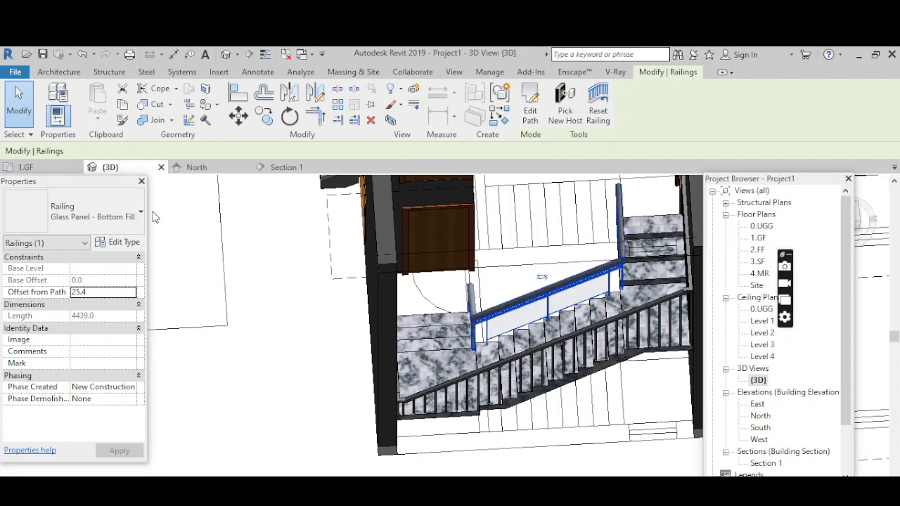
left_click(124, 216)
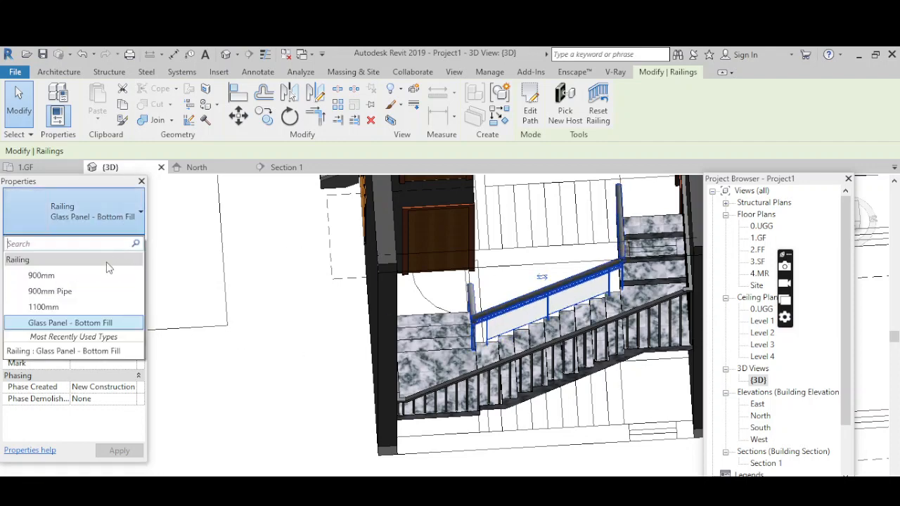
left_click(75, 293)
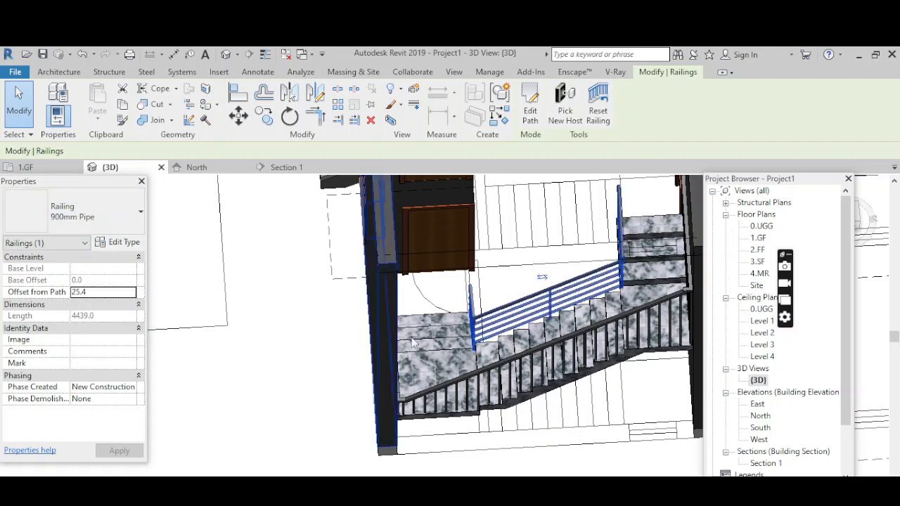
Delete the staircase's outer 1100mm railing and examine the staircase from its open side in 3D.
left_click(518, 358)
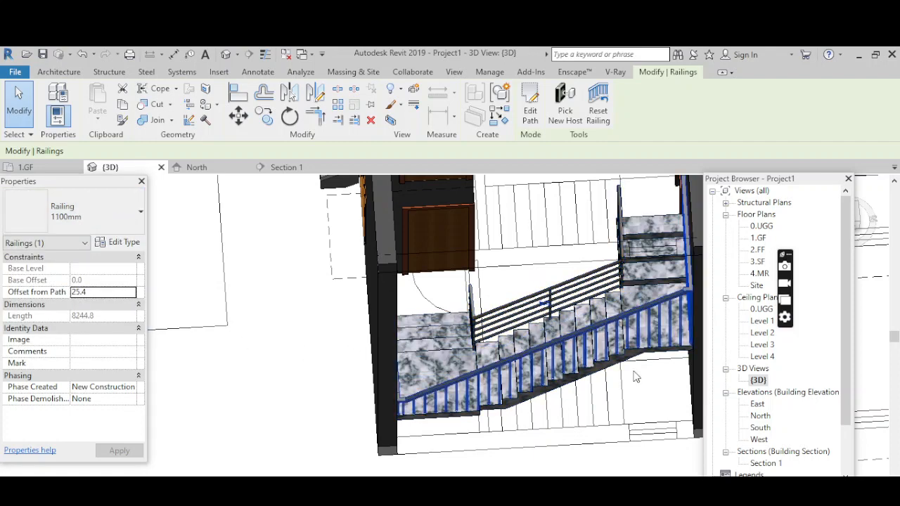
key("Escape")
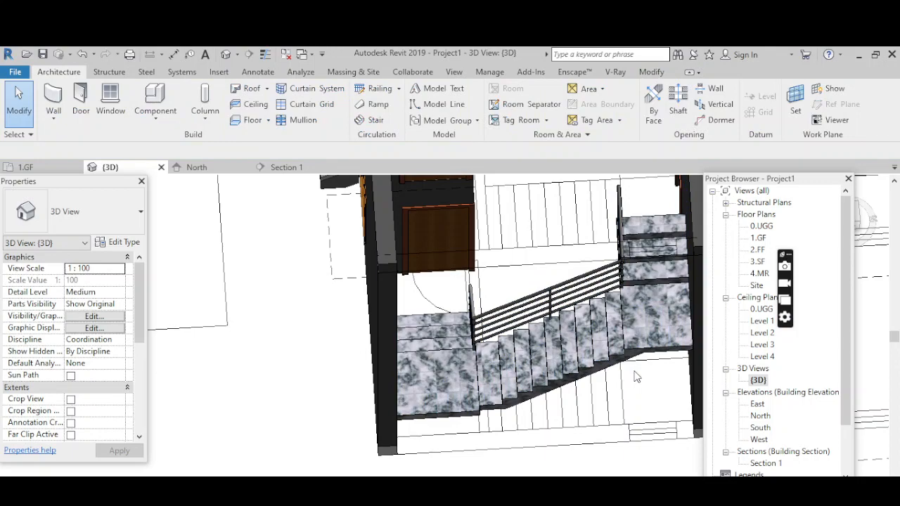
scroll(634, 377, "down", 3)
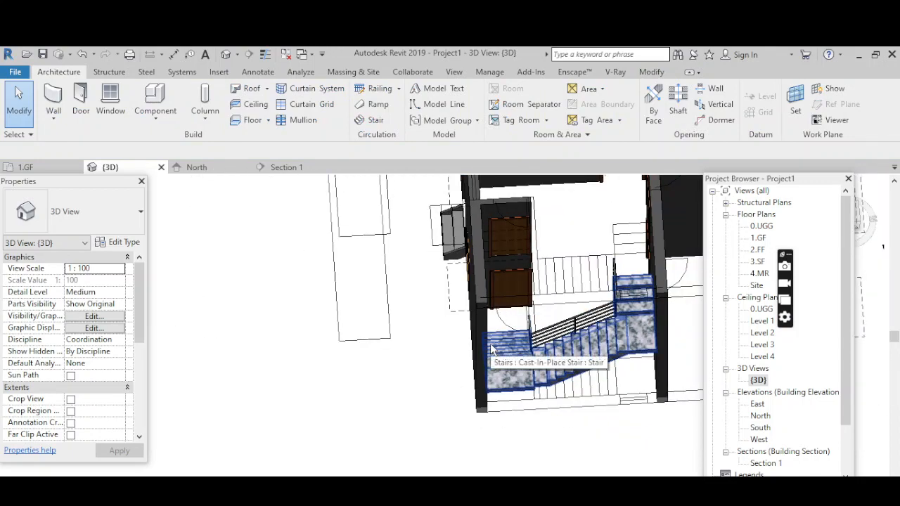
middle_click_drag(491, 349, 616, 337, "shift")
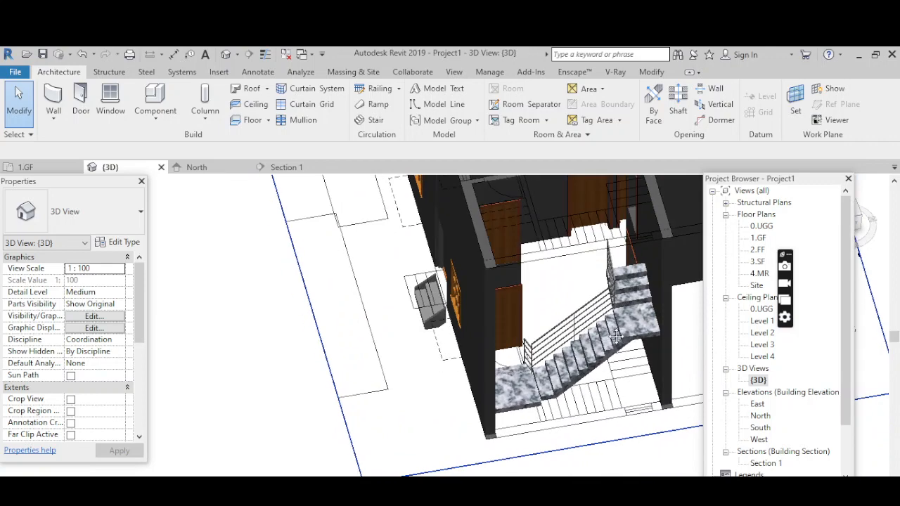
scroll(615, 337, "down", 3)
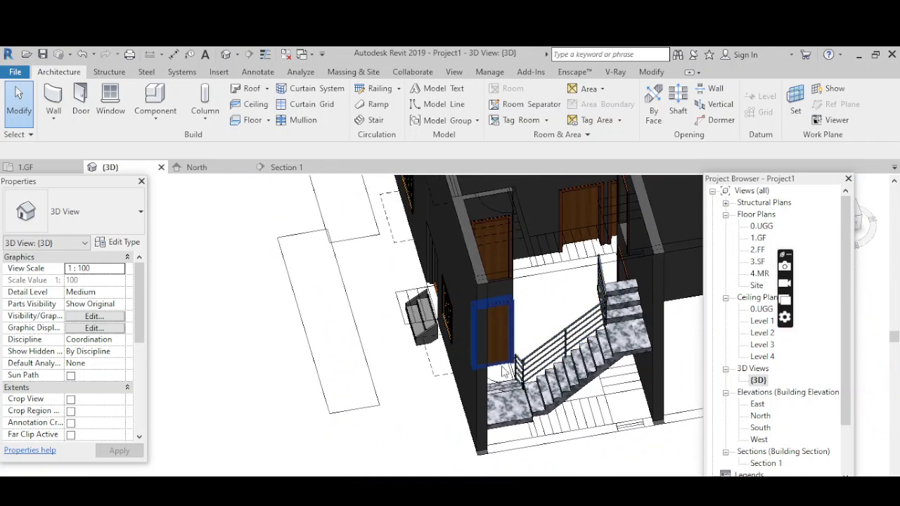
scroll(584, 352, "up", 4)
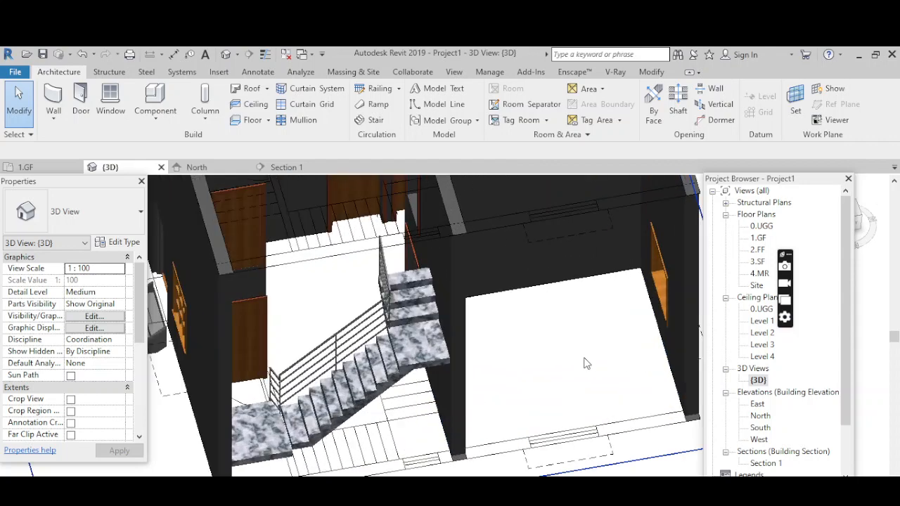
Open the 1.GF floor plan and quit the ScreenRec utility whose overlay covers the workspace.
scroll(604, 309, "down", 2)
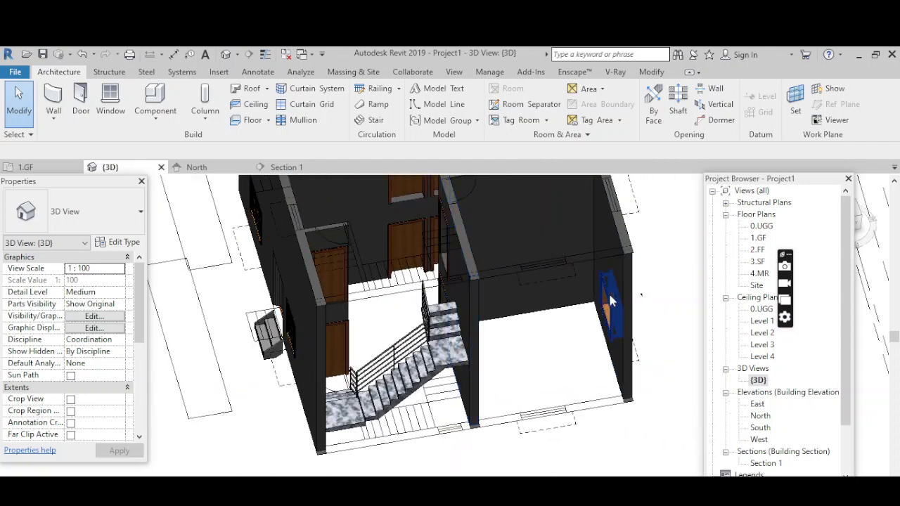
double_click(759, 239)
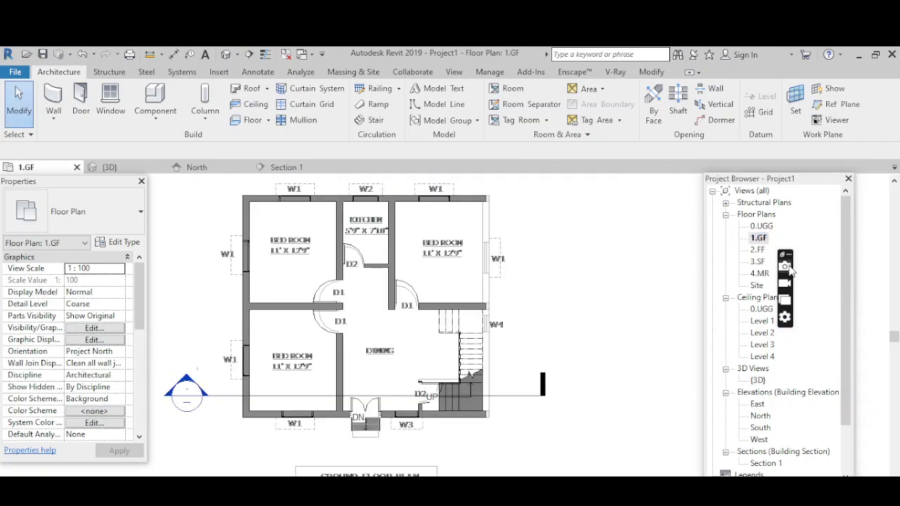
left_click(766, 491)
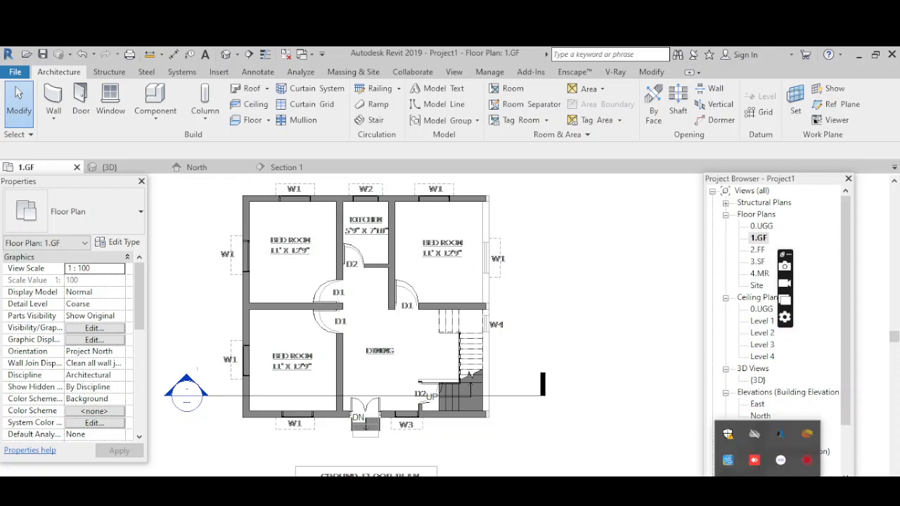
right_click(806, 460)
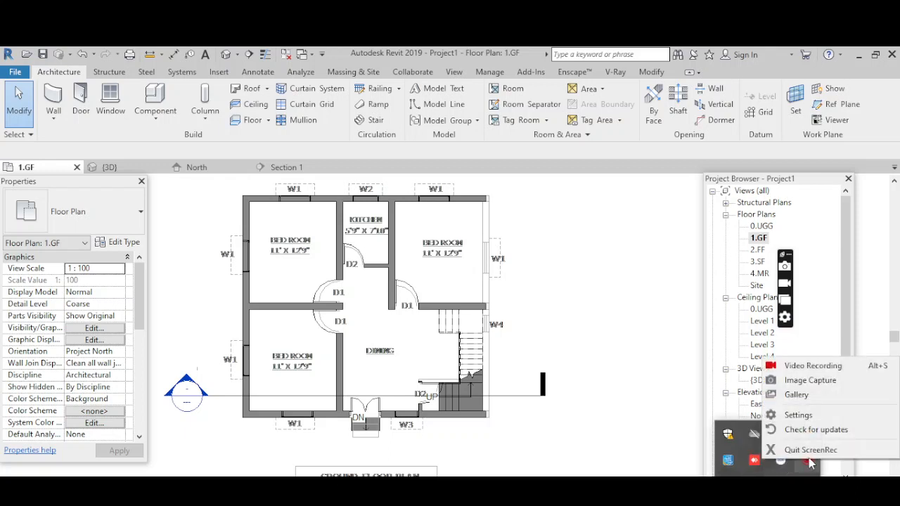
left_click(809, 450)
left_click(613, 274)
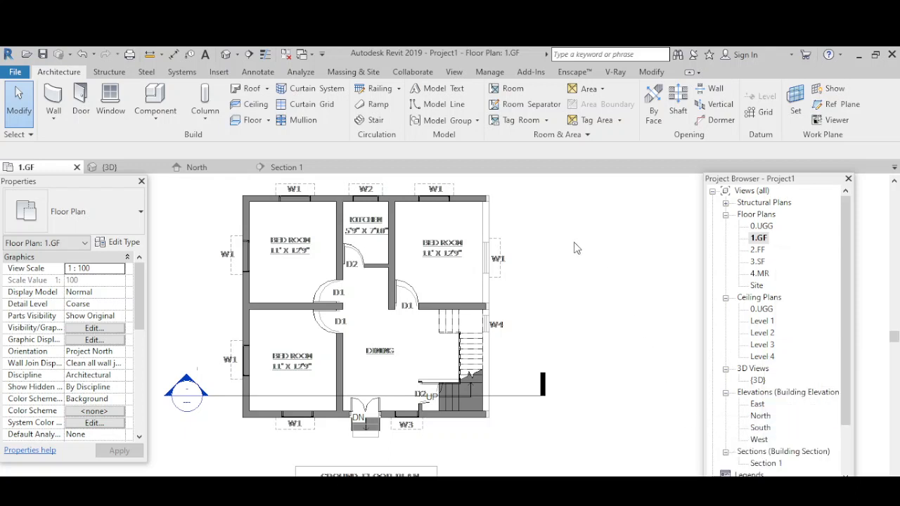
Create a Generic 150mm floor on level 1.GF with a rectangular boundary following the building's outer wall faces.
left_click(268, 120)
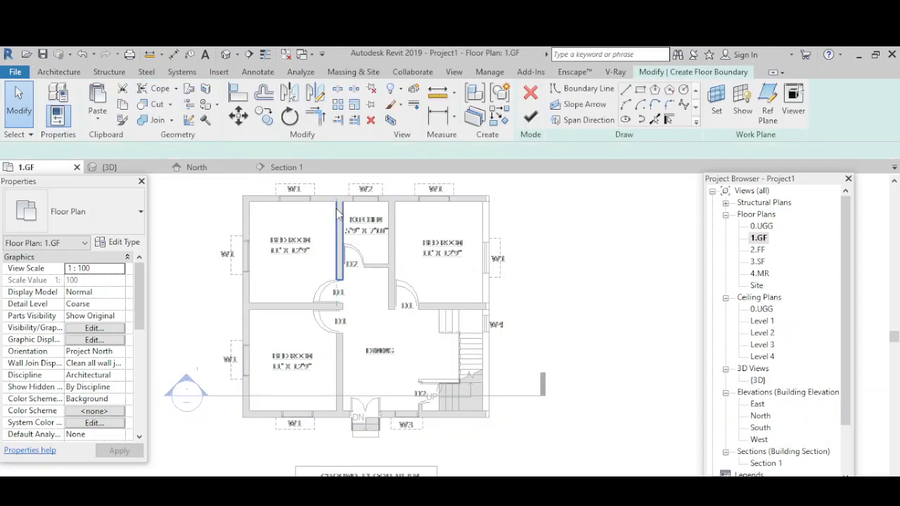
left_click(640, 91)
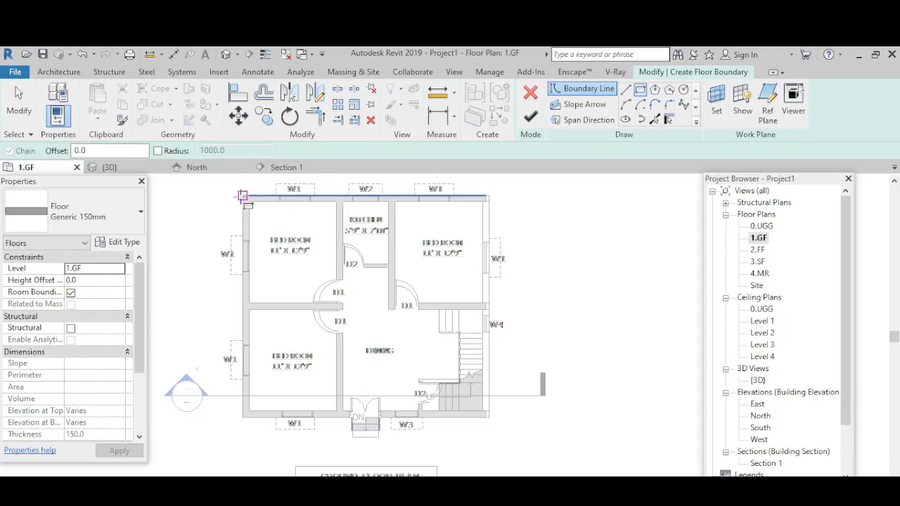
left_click(243, 197)
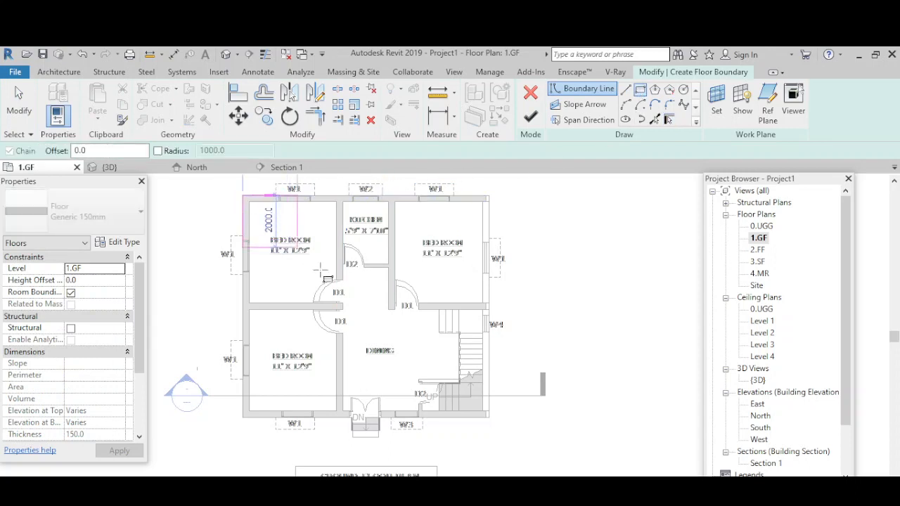
left_click(485, 418)
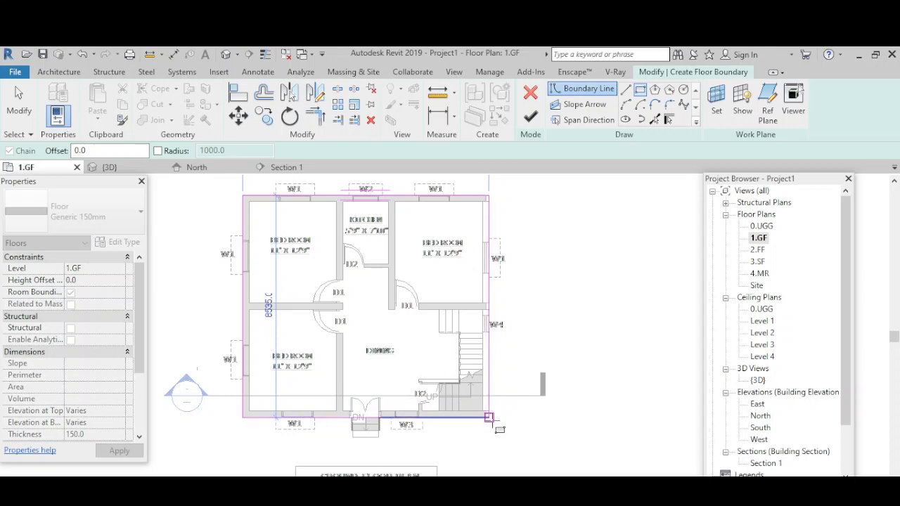
scroll(490, 421, "up", 5)
left_click(485, 415)
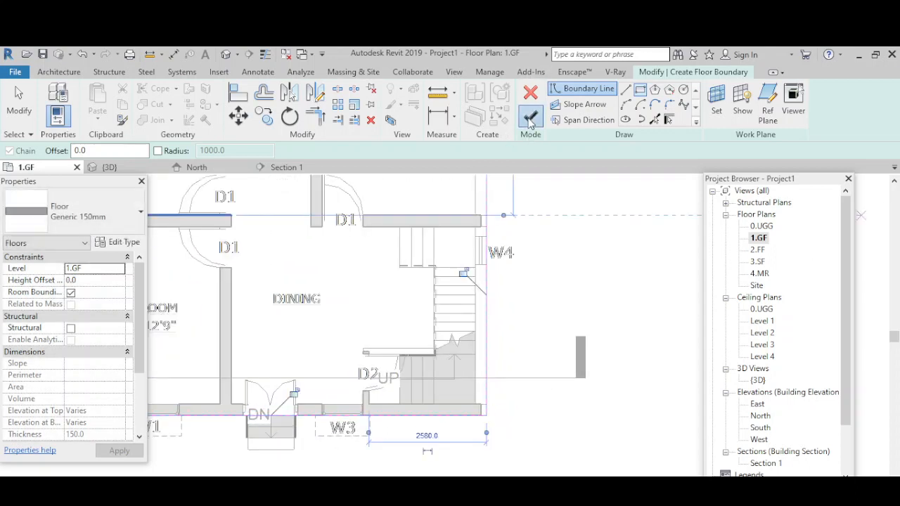
left_click(529, 117)
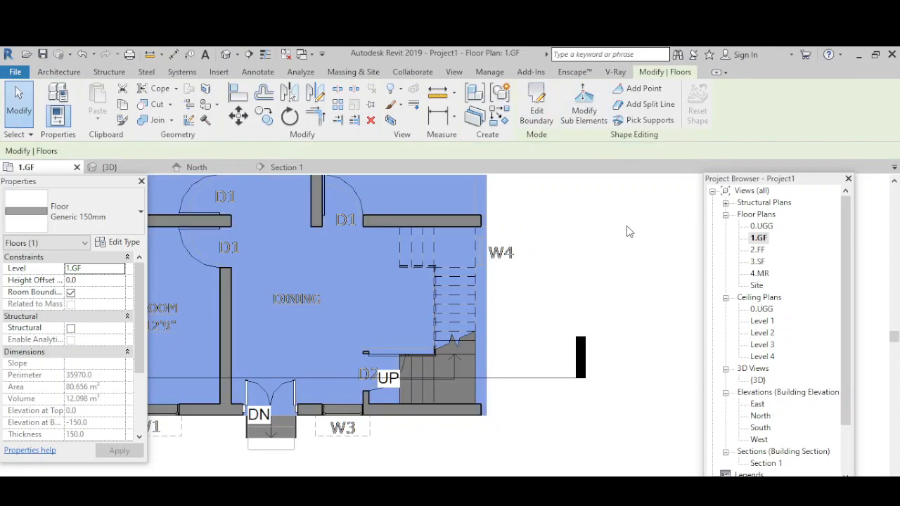
In the 3D view, set the structural layer thickness of the new floor's type to 750 mm.
double_click(758, 379)
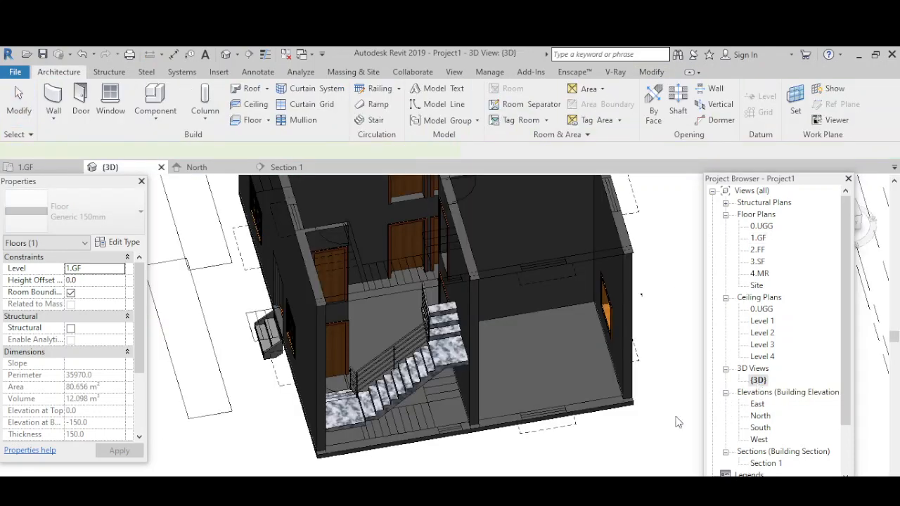
left_click(610, 472)
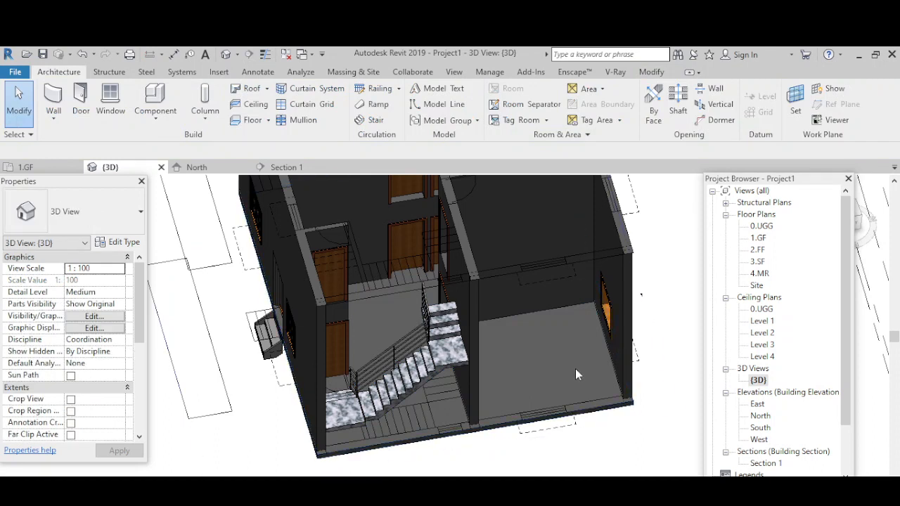
left_click(497, 430)
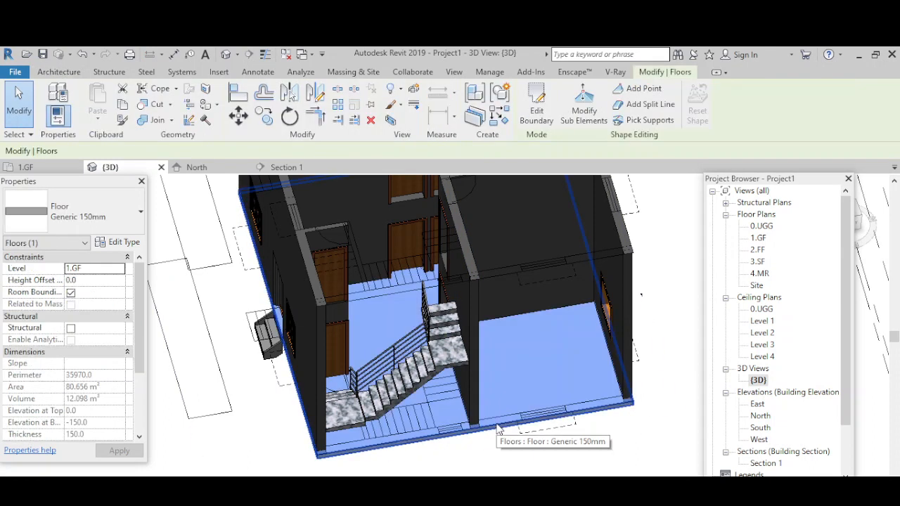
left_click(117, 243)
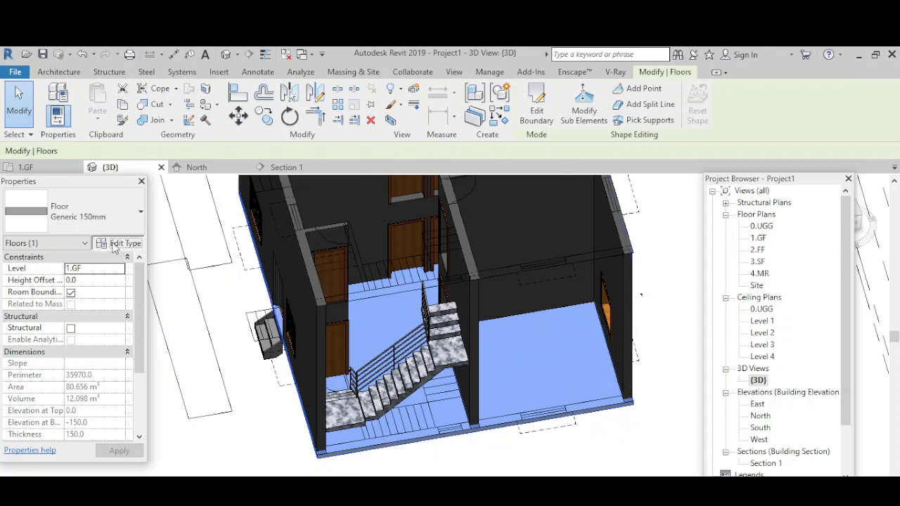
left_click(590, 244)
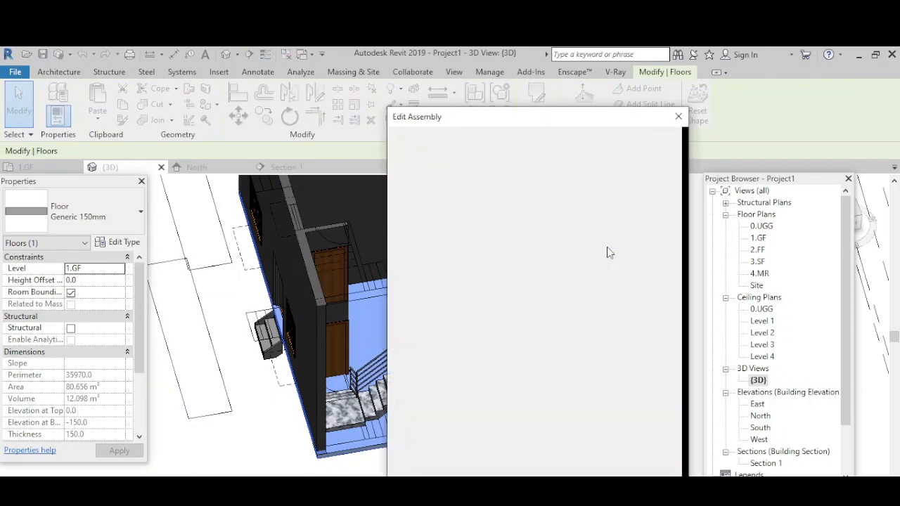
left_click(546, 273)
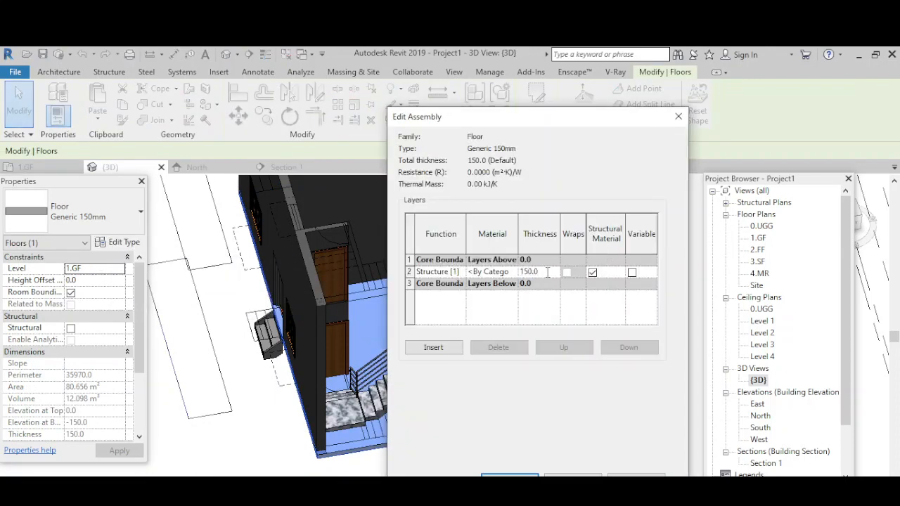
type("750")
left_click(509, 475)
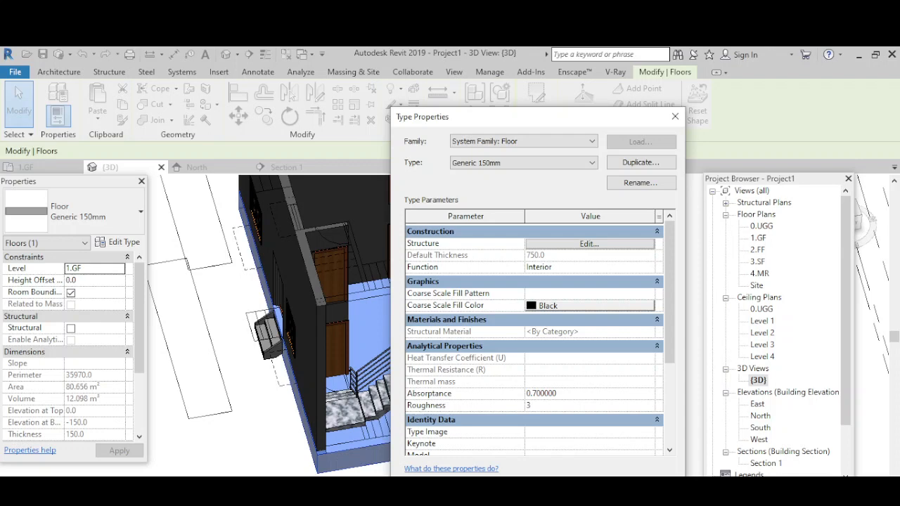
left_click(560, 475)
left_click(609, 445)
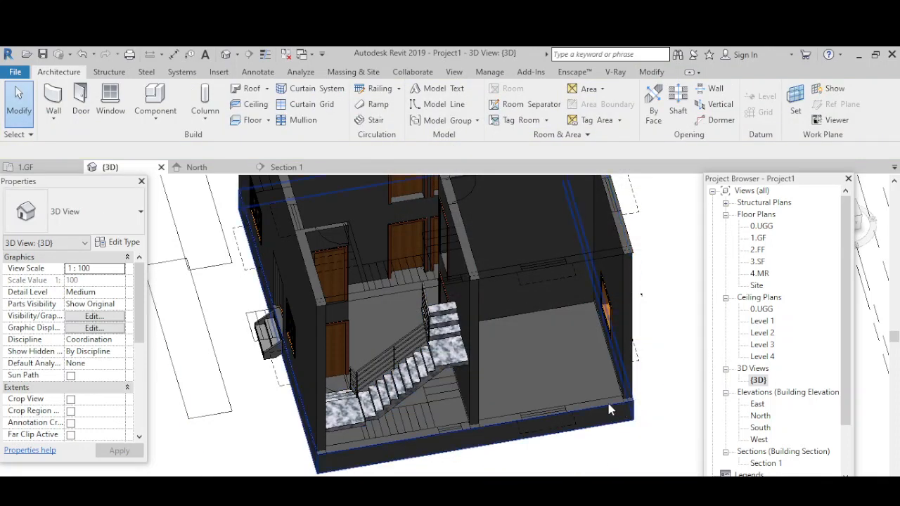
Check the floor slab against the levels in the North elevation, and return to the 3D view.
double_click(760, 415)
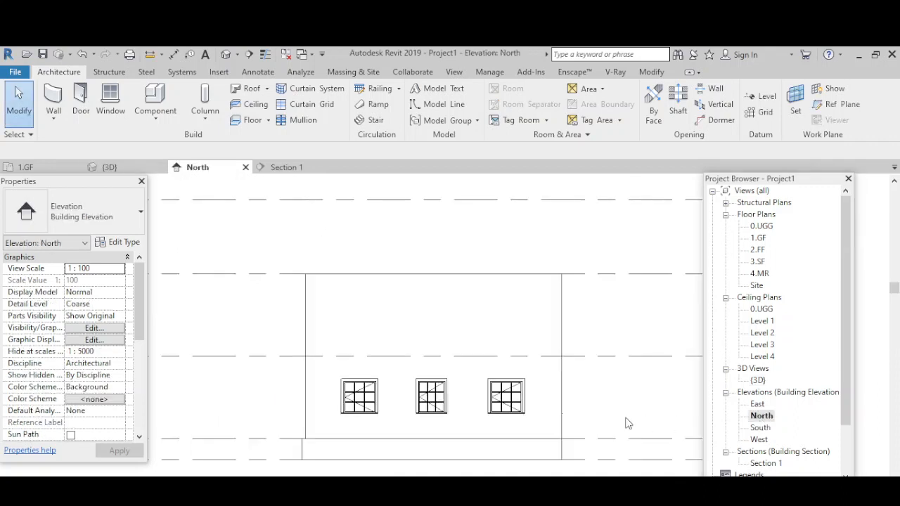
scroll(619, 443, "down", 3)
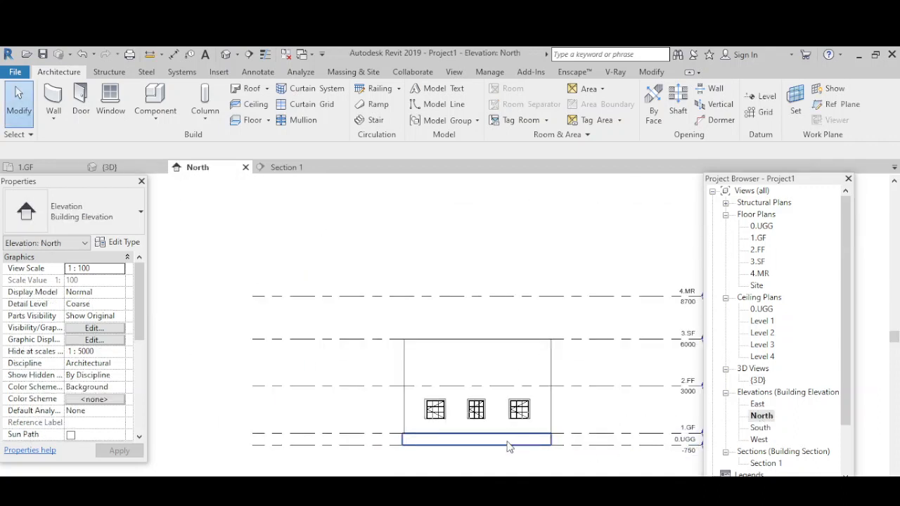
double_click(757, 380)
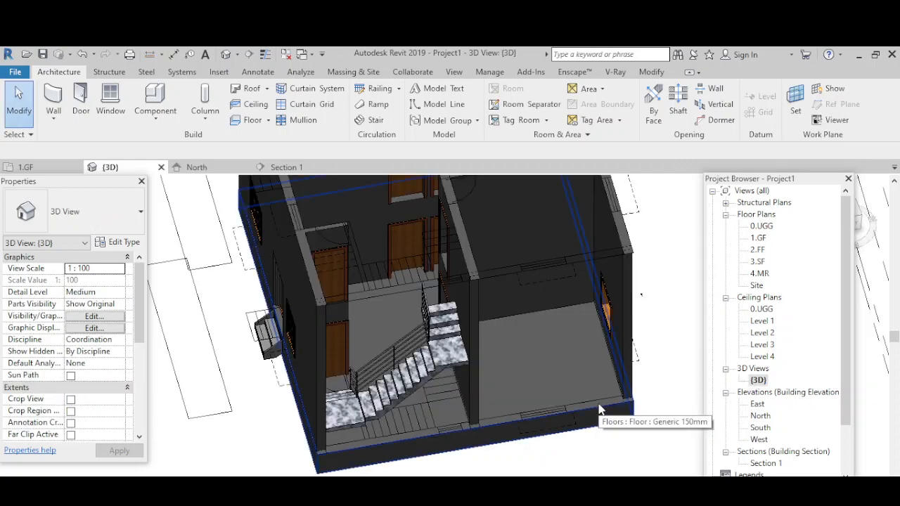
Open the material selection for the structural layer of the ground-floor slab's type.
left_click(600, 408)
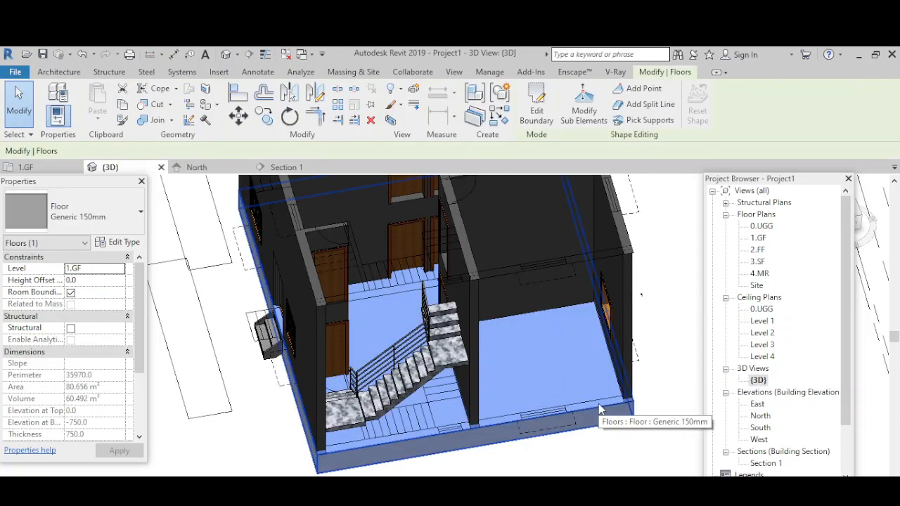
left_click(125, 244)
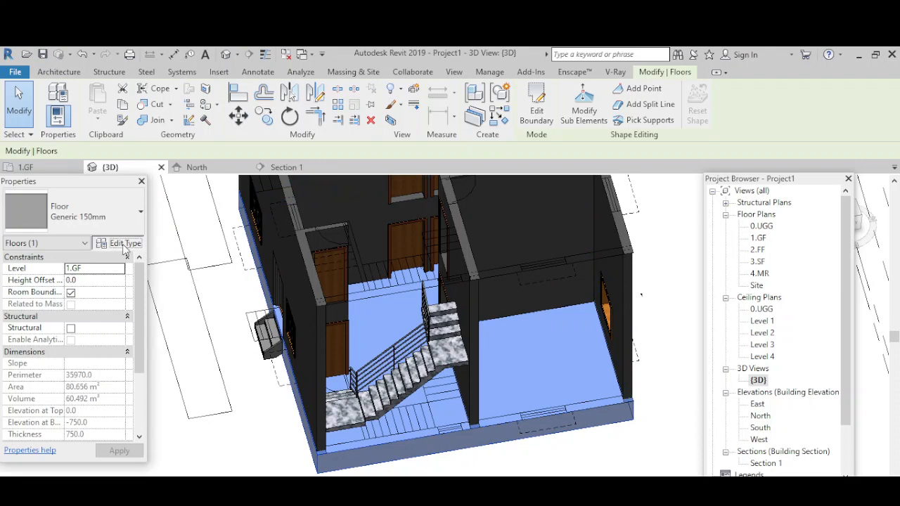
left_click(585, 244)
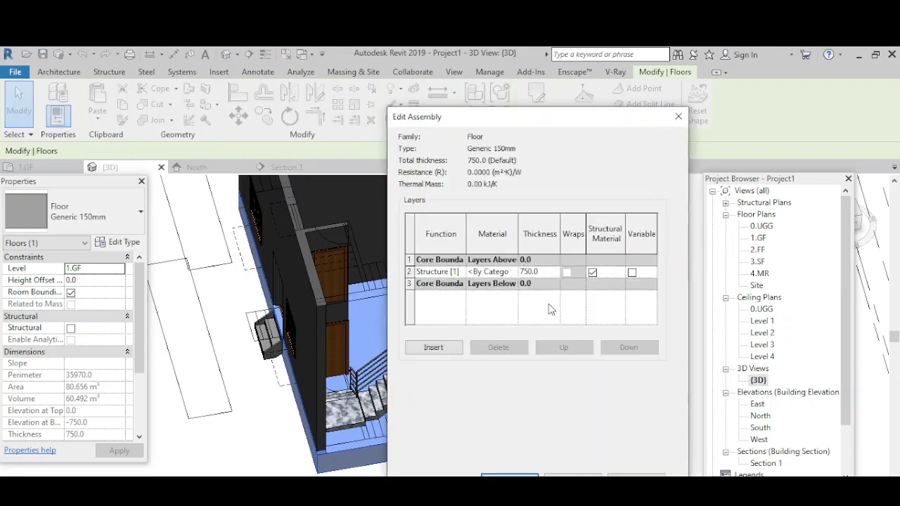
left_click(511, 274)
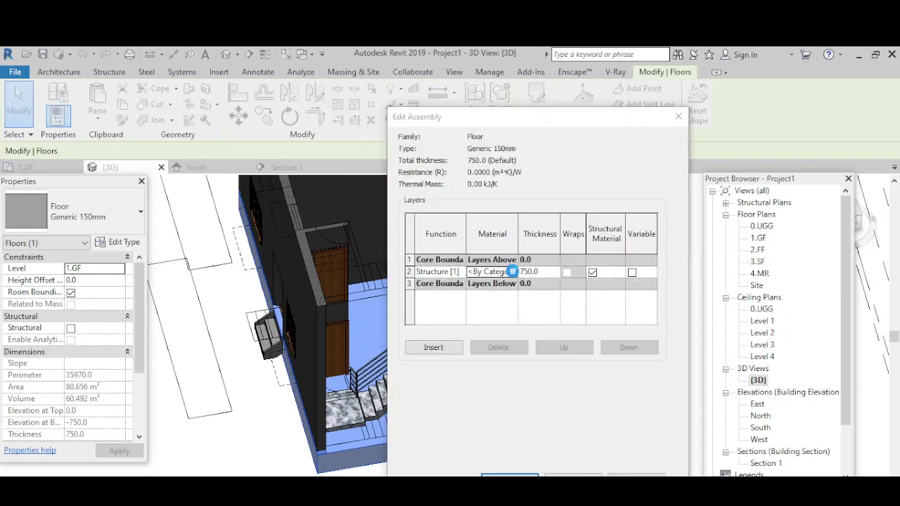
left_click(513, 272)
scroll(50, 358, "down", 1)
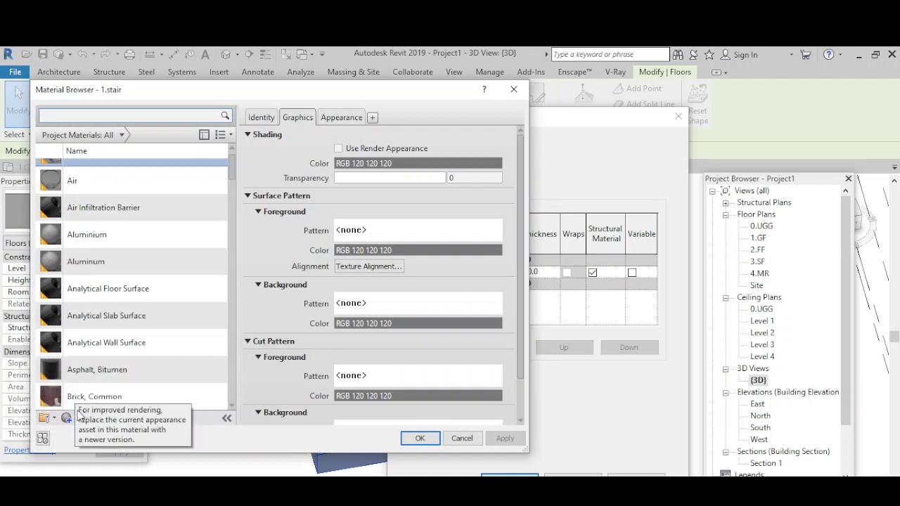
Create a new material and name it plinth.
left_click(73, 418)
left_click(75, 431)
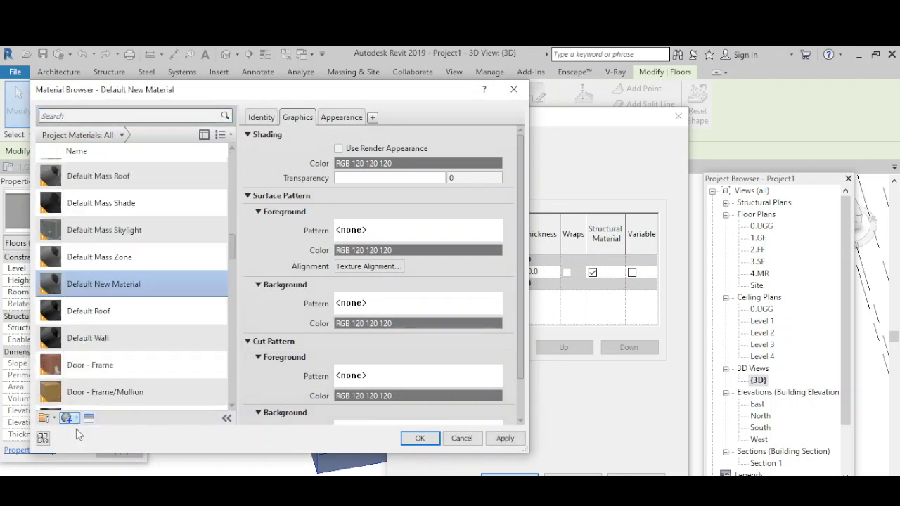
right_click(99, 262)
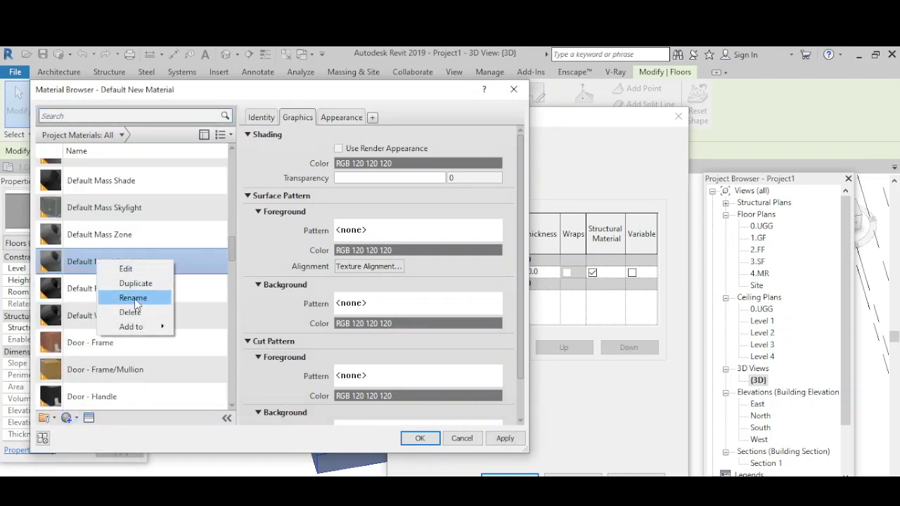
left_click(137, 297)
type("pl")
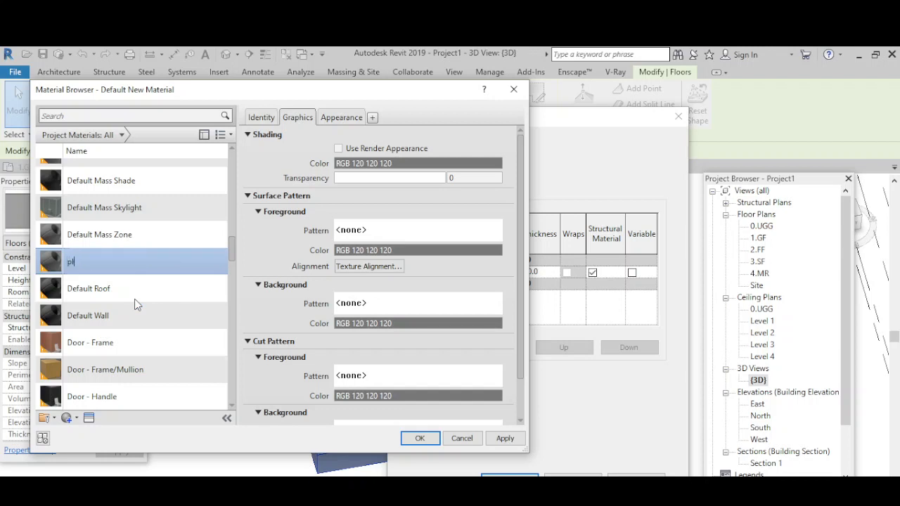
type("inth")
key("Return")
Give the plinth material the Rose appearance from the Stone: Marble category of the Appearance Library.
left_click(90, 418)
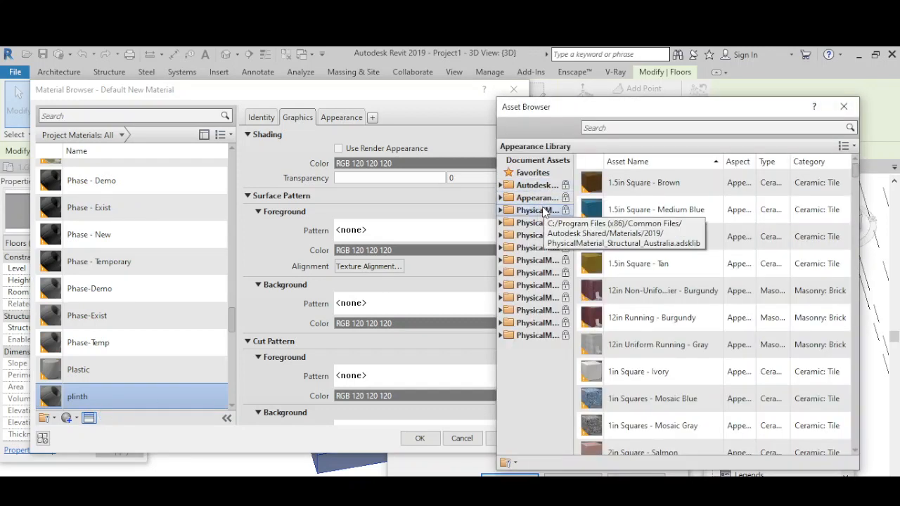
double_click(538, 197)
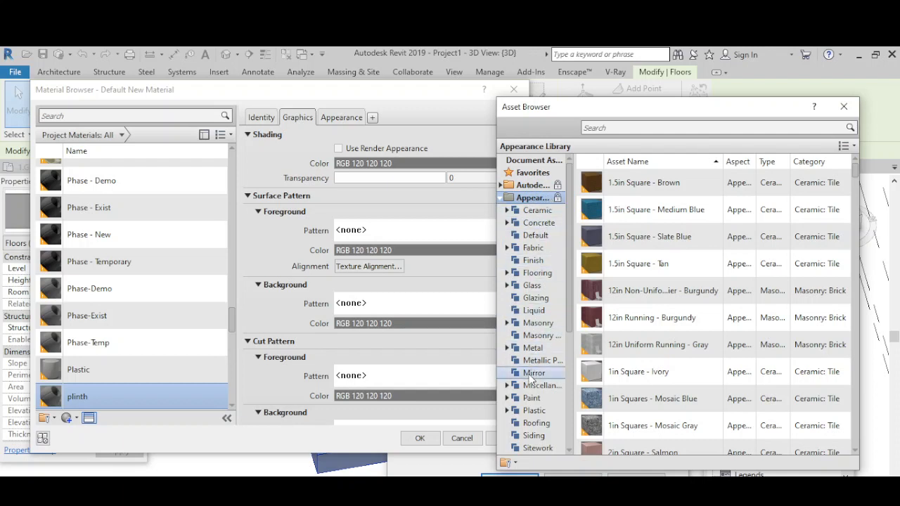
scroll(536, 415, "down", 1)
double_click(536, 425)
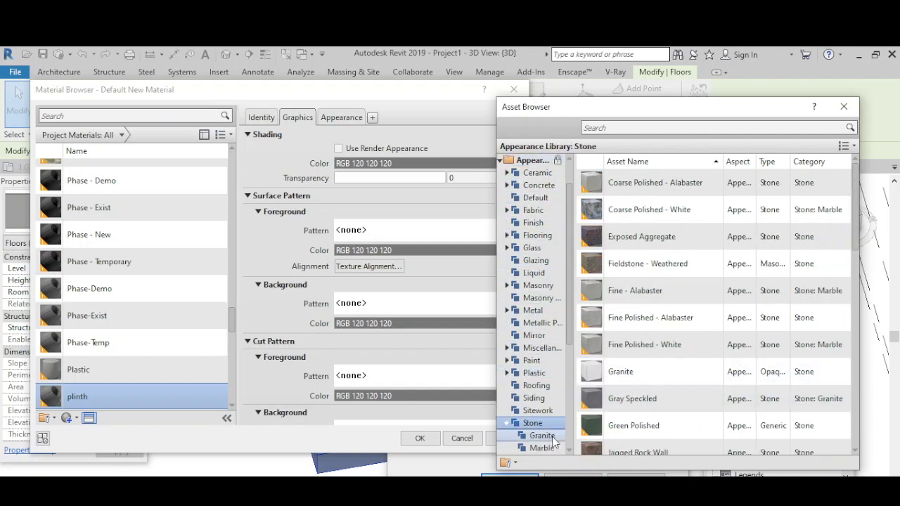
left_click(545, 448)
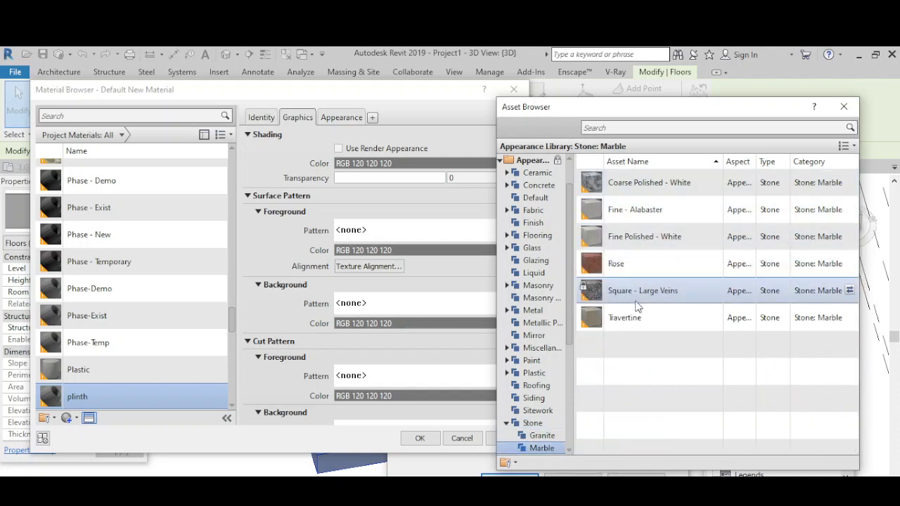
double_click(640, 263)
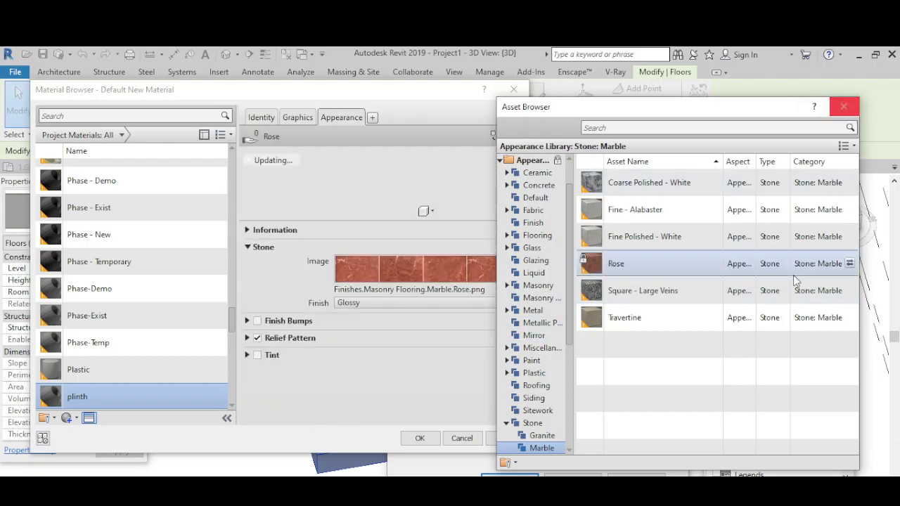
Assign the plinth material to the structural layer of the ground-floor slab's type, and inspect the finish around the staircase.
left_click(843, 106)
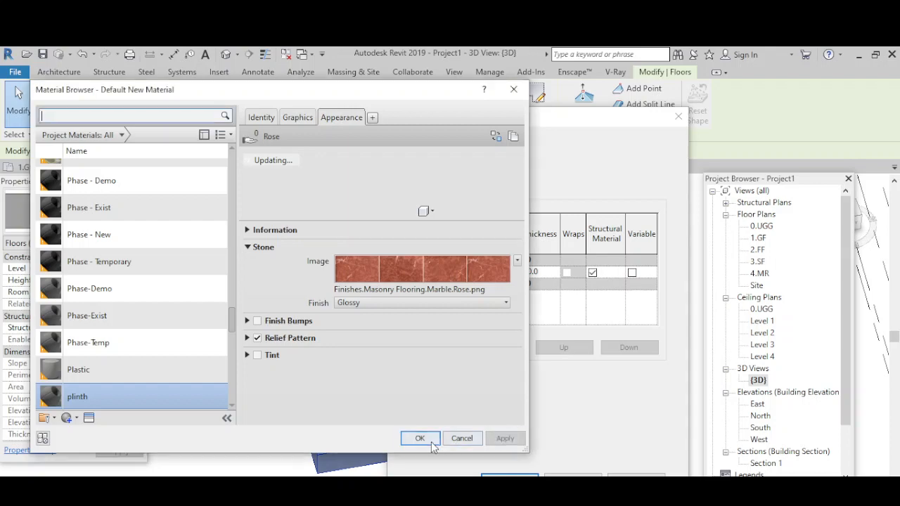
left_click(424, 439)
left_click(509, 475)
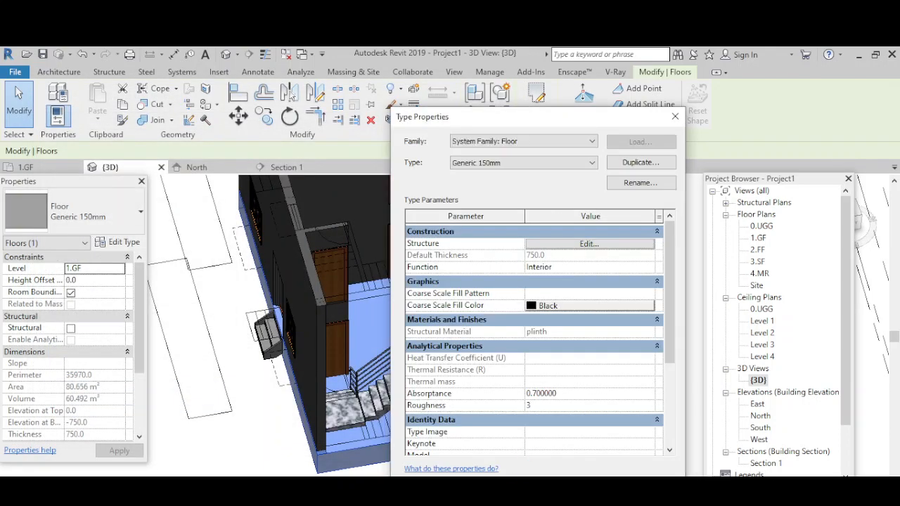
left_click(518, 490)
left_click(452, 471)
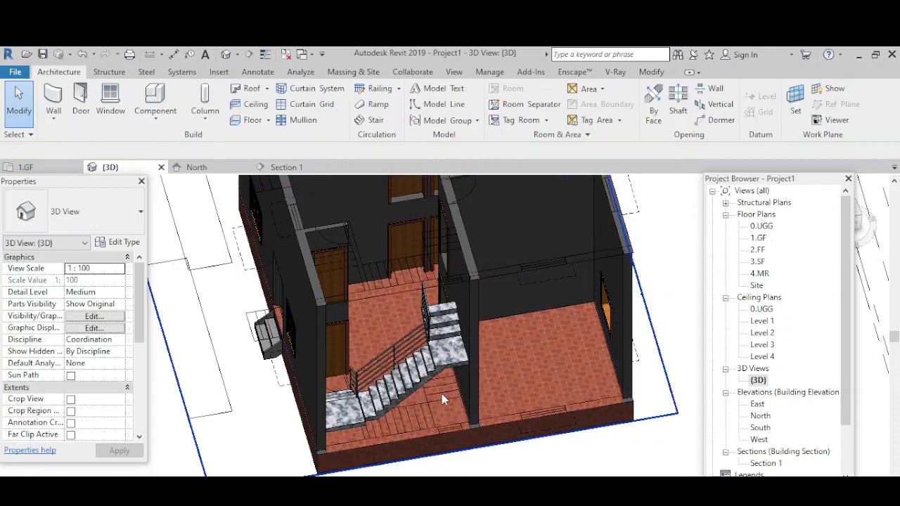
scroll(516, 388, "up", 1)
scroll(529, 394, "up", 3)
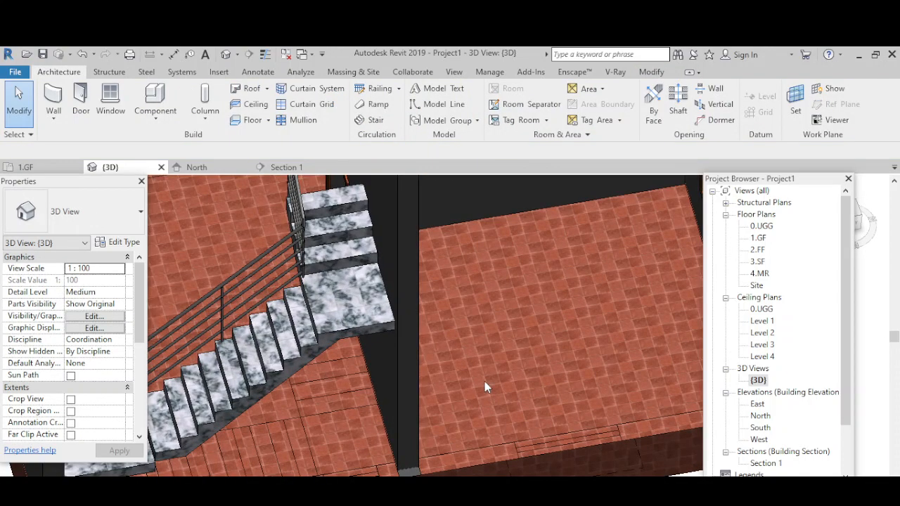
scroll(485, 380, "down", 3)
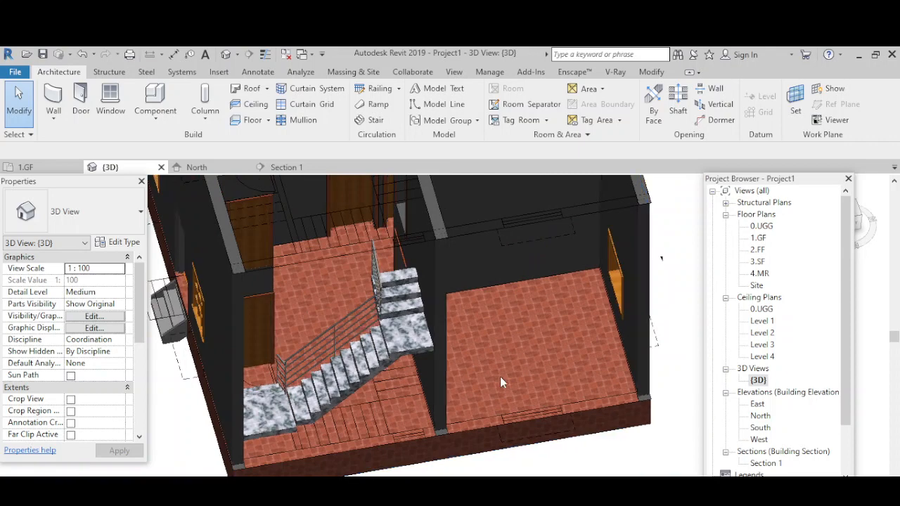
scroll(449, 412, "down", 1)
scroll(449, 412, "down", 2)
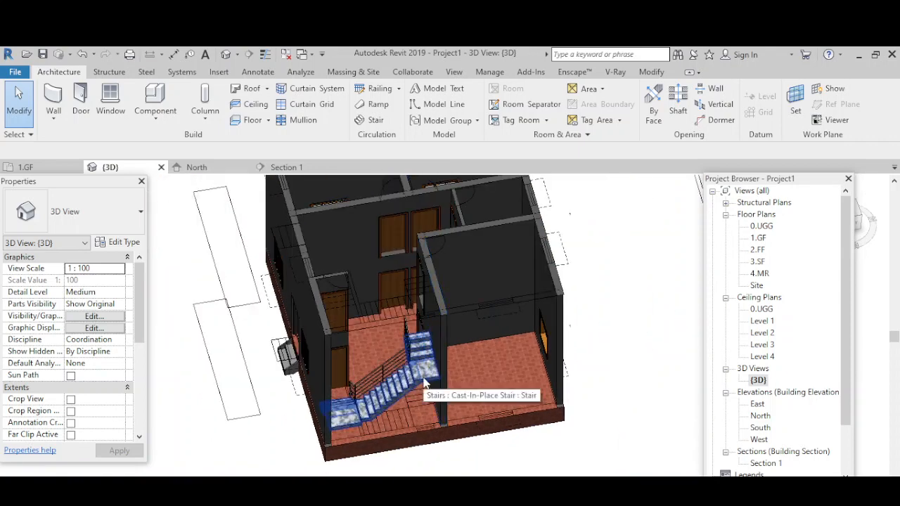